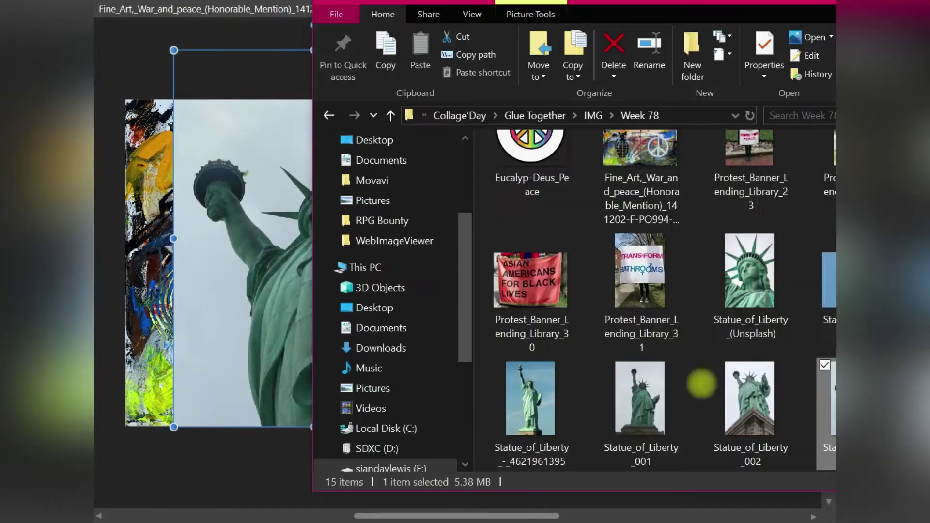
Place the Statue_of_Liberty_002 photo and paint a selection over the statue, including the torch flame.
click(741, 390)
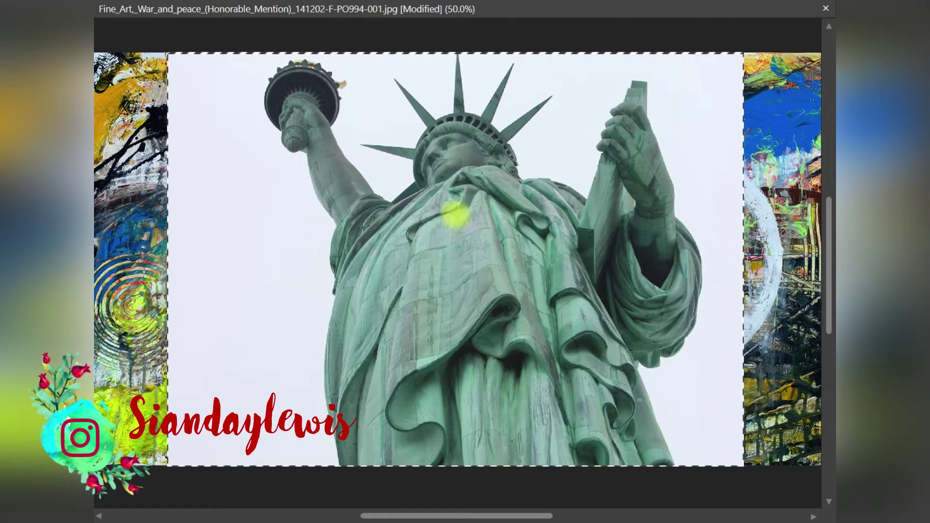
scroll(460, 266, up, 2)
scroll(441, 338, up, 3)
scroll(407, 314, up, 3)
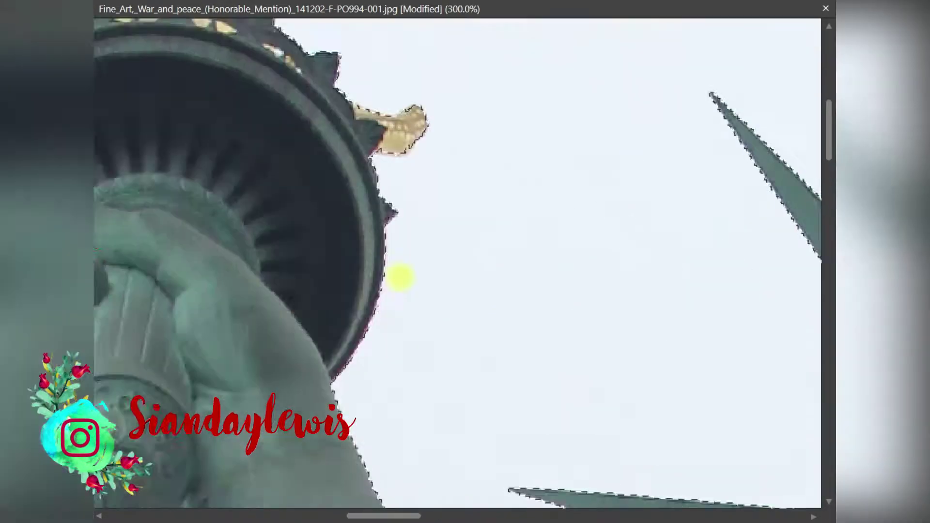
scroll(400, 276, up, 5)
scroll(339, 203, left, 5)
drag(350, 189, 446, 218)
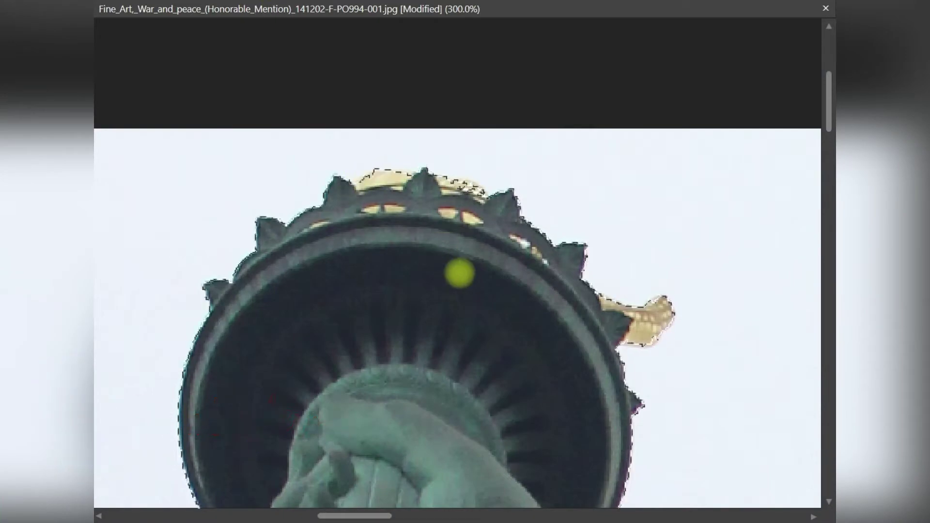
scroll(459, 273, down, 2)
scroll(460, 269, down, 1)
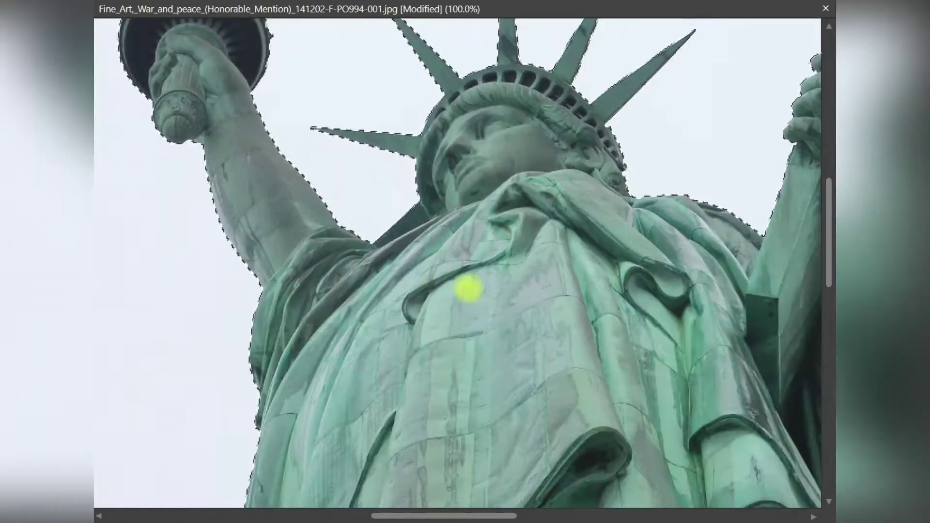
scroll(469, 289, down, 4)
scroll(468, 286, up, 1)
Refine the statue selection with Smooth 2 px and a negative Ramp, and apply it.
key(ctrl+alt+r)
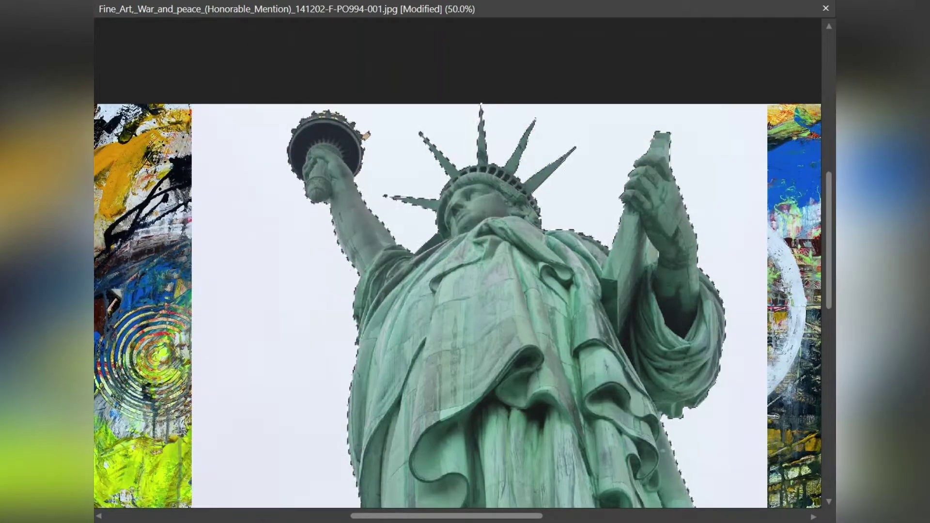
click(764, 244)
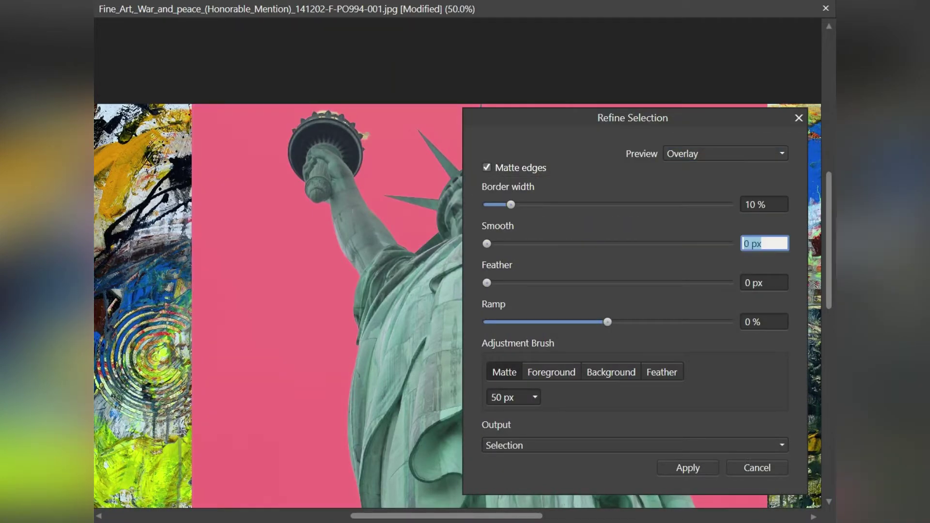
text(2)
key(Return)
scroll(763, 322, down, 7)
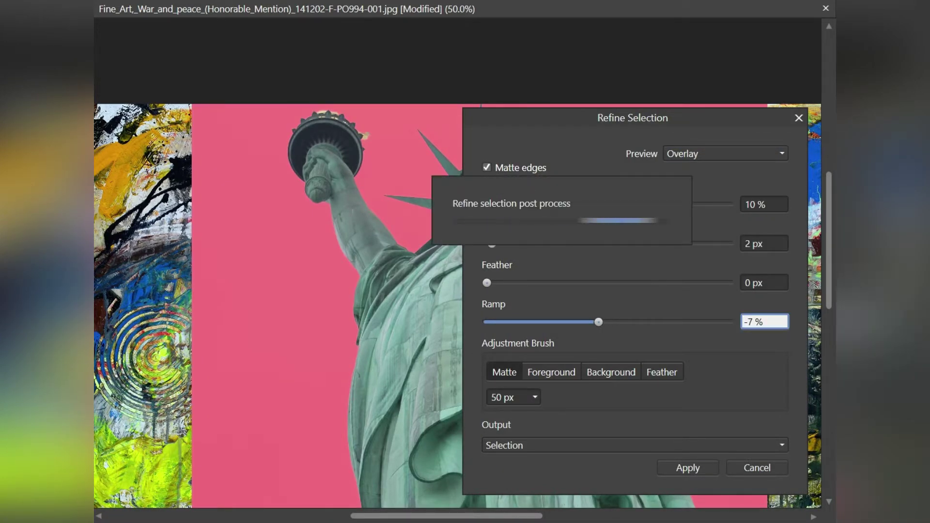
scroll(763, 321, down, 8)
key(Return)
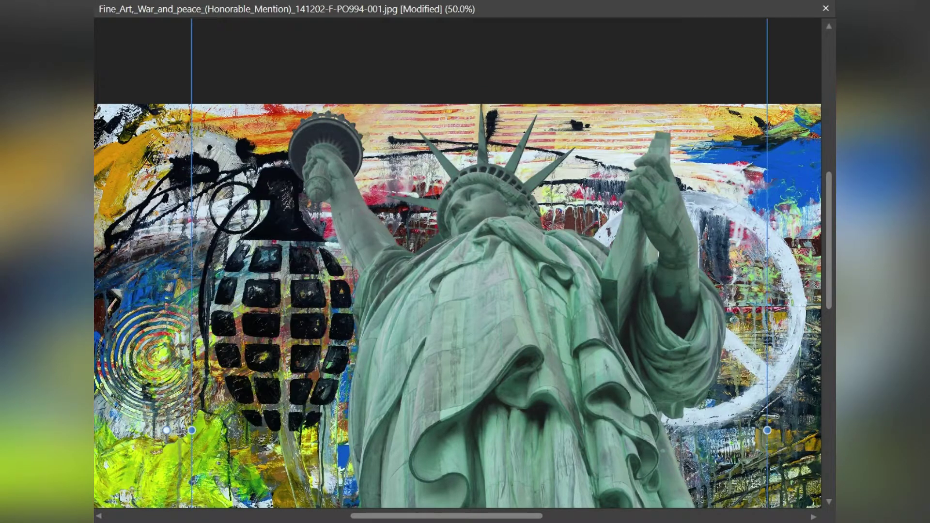
Zoom in to check the statue's crown spike edges, then clear the selection.
key(ctrl+minus)
key(ctrl+1)
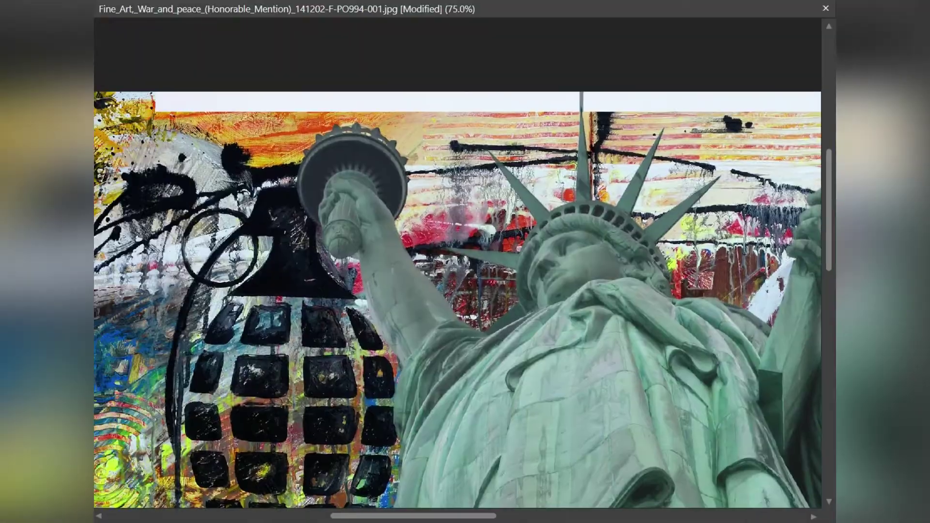
key(ctrl+minus)
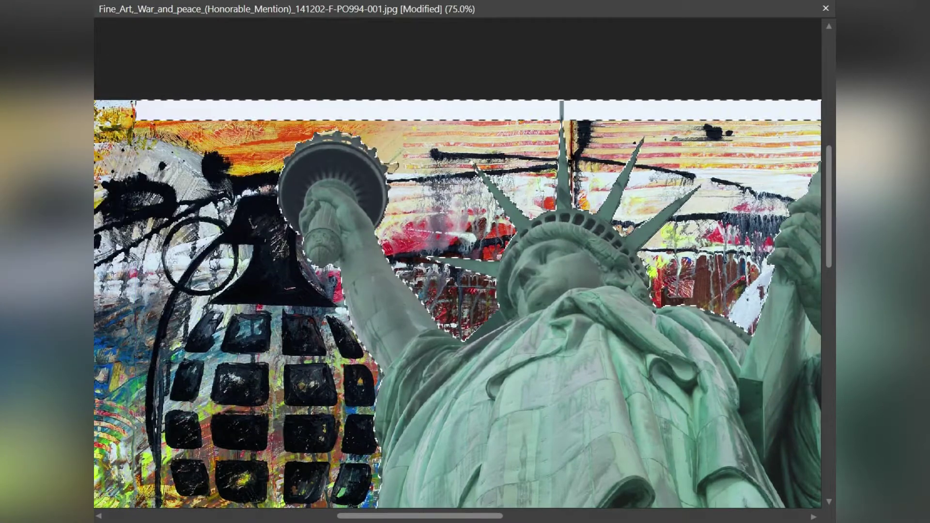
key(ctrl+minus)
key(ctrl+1)
scroll(457, 262, up, 5)
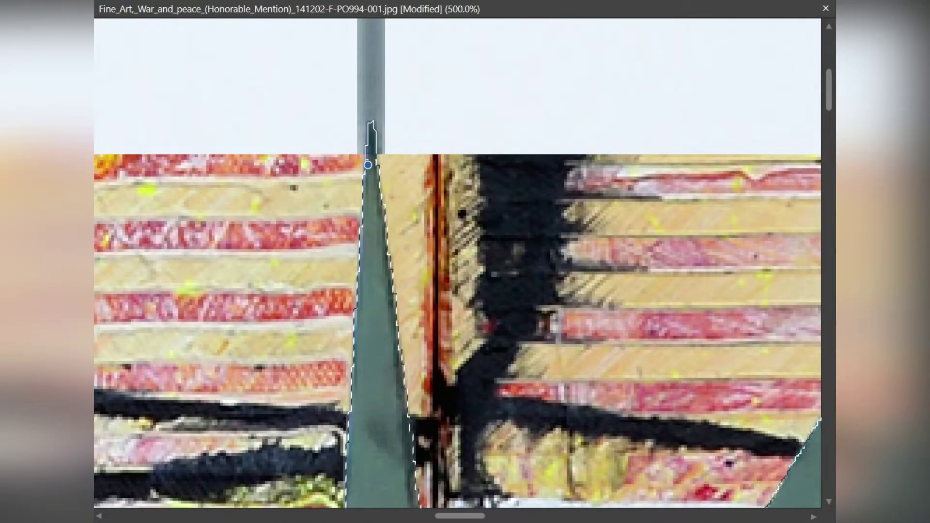
scroll(457, 261, up, 1)
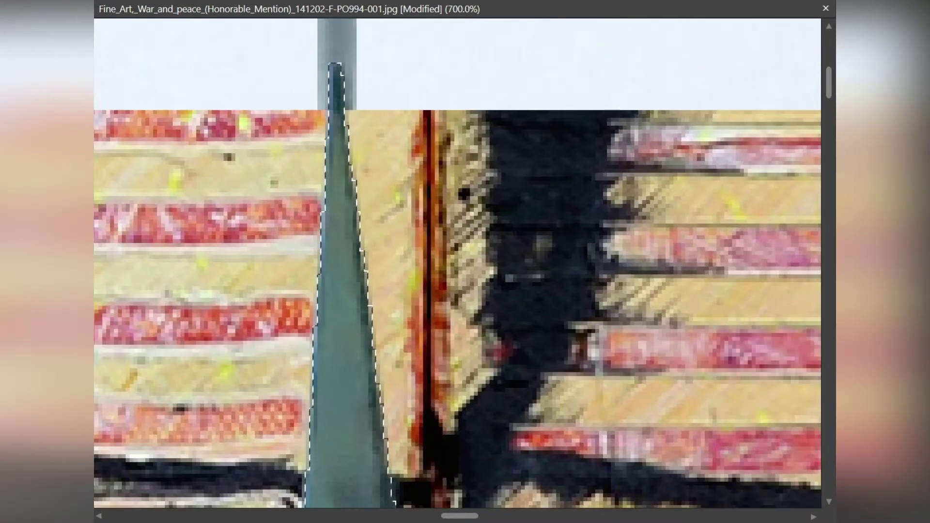
scroll(457, 262, down, 12)
key(ctrl+d)
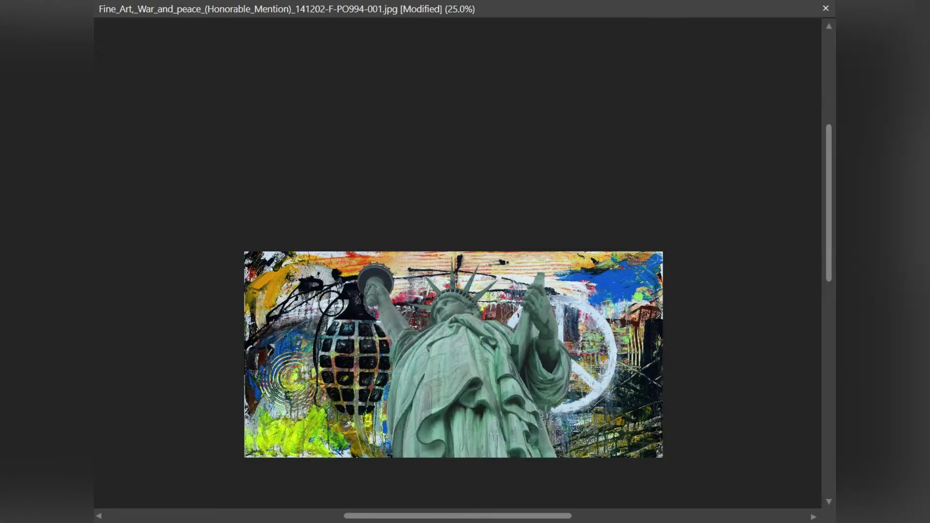
scroll(441, 417, up, 2)
Switch to the folder holding the NO MORE GUNS protest photo.
key(alt+Tab)
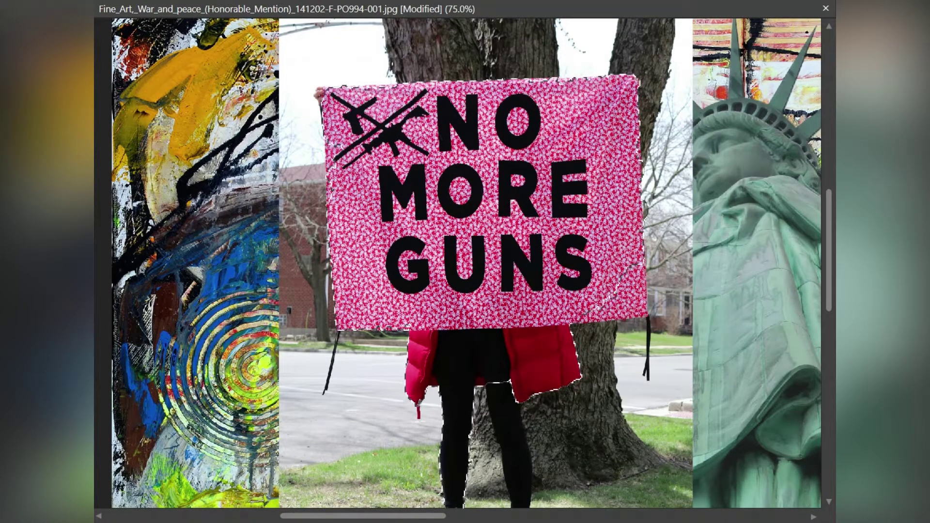
Zoom in on the protester's legs and fix a small missed area in the selection.
scroll(465, 262, down, 4)
scroll(455, 263, up, 3)
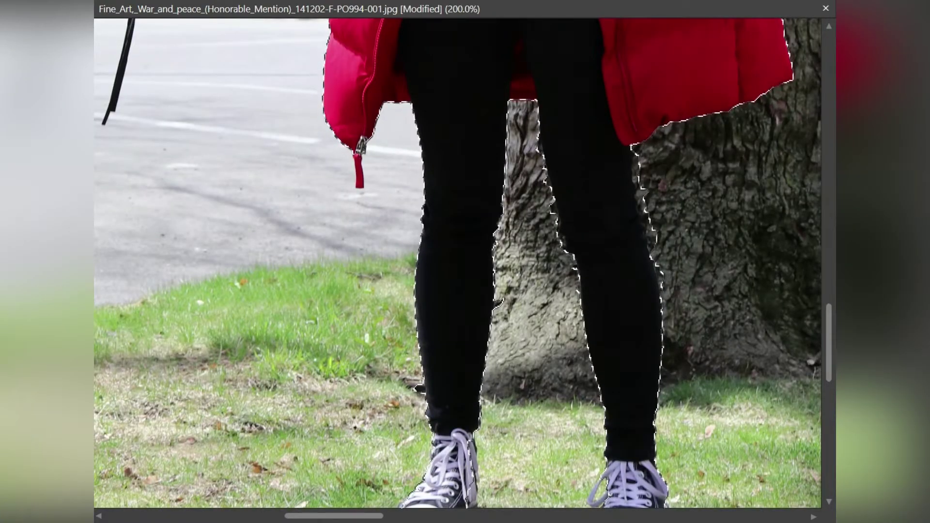
scroll(457, 262, down, 4)
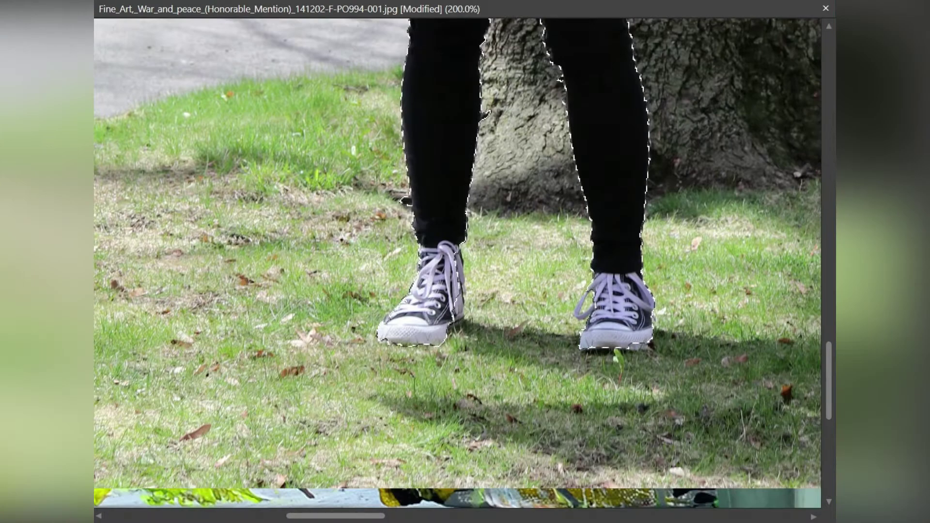
scroll(399, 248, up, 5)
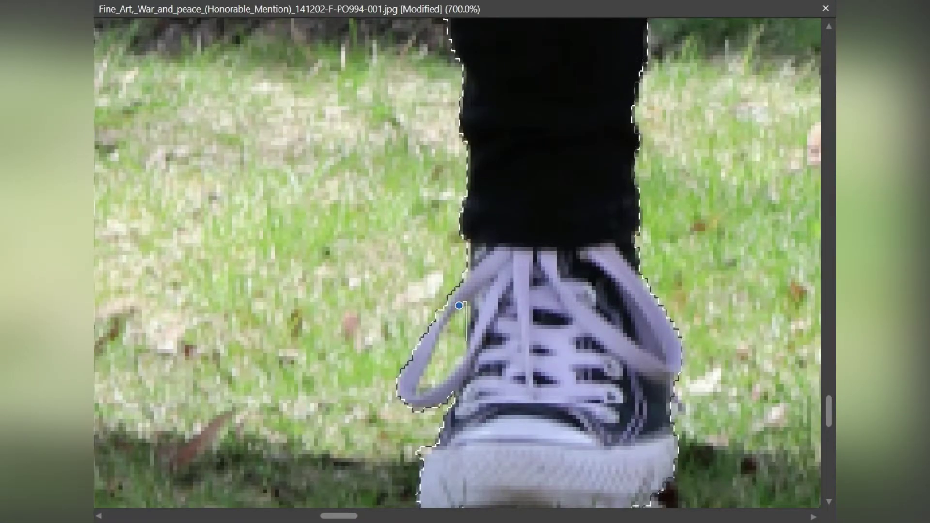
scroll(457, 262, down, 4)
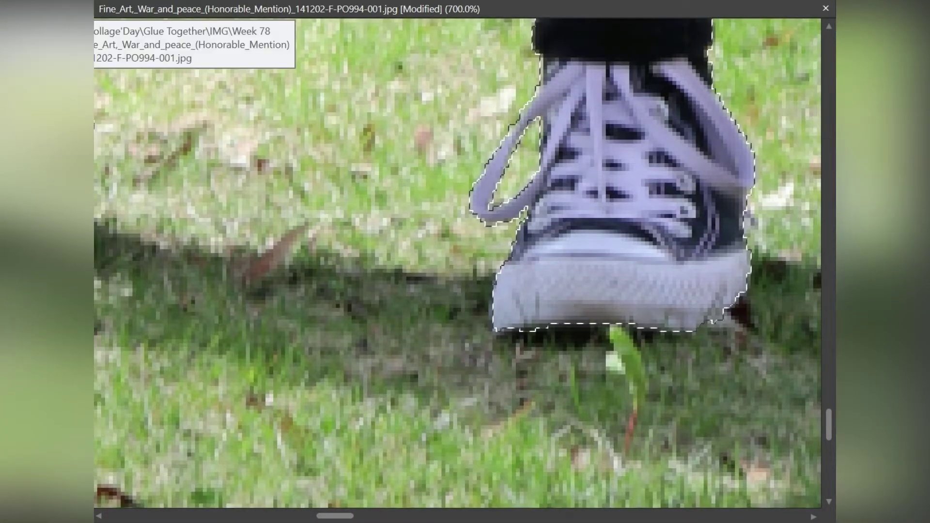
scroll(457, 262, right, 5)
scroll(457, 262, up, 10)
scroll(457, 263, up, 3)
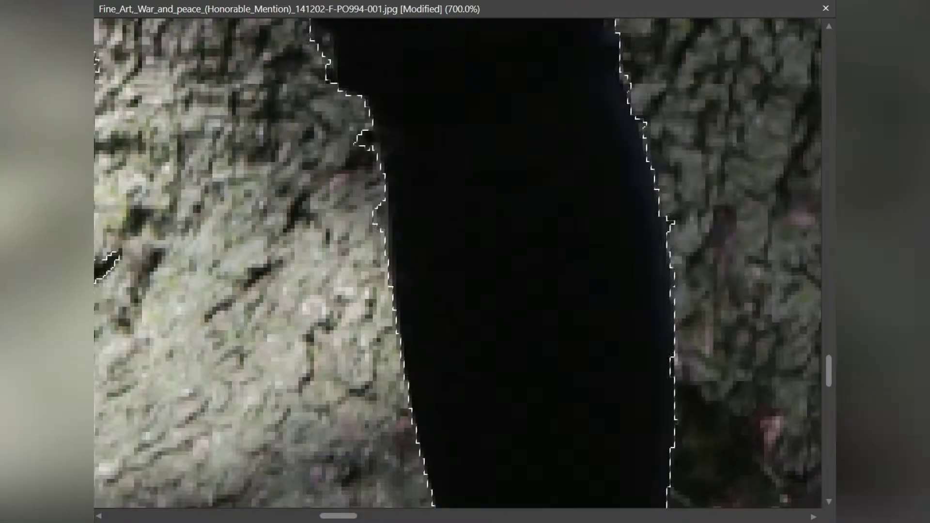
scroll(458, 263, left, 2)
scroll(342, 70, up, 1)
scroll(342, 71, left, 1)
click(342, 71)
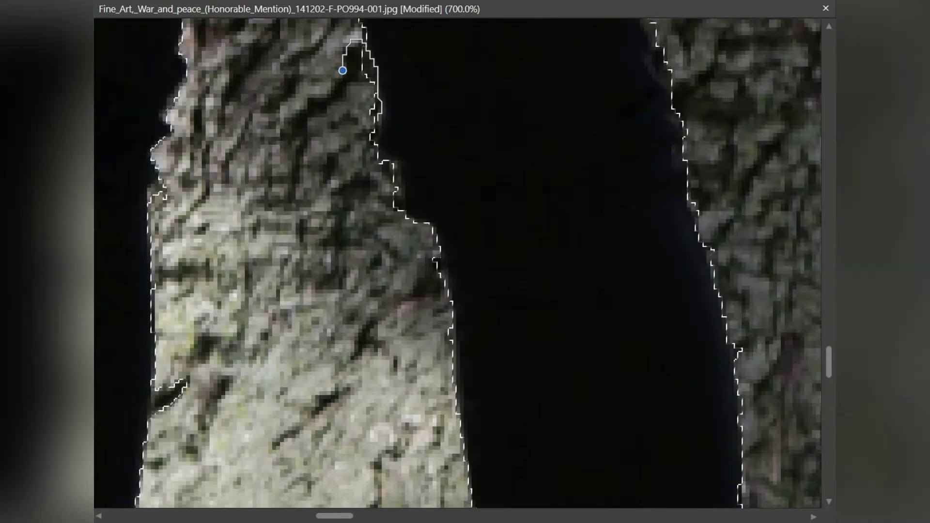
Add the missed sliver beside the leg and smooth the selection edge along the sneaker's toe.
scroll(457, 263, up, 1)
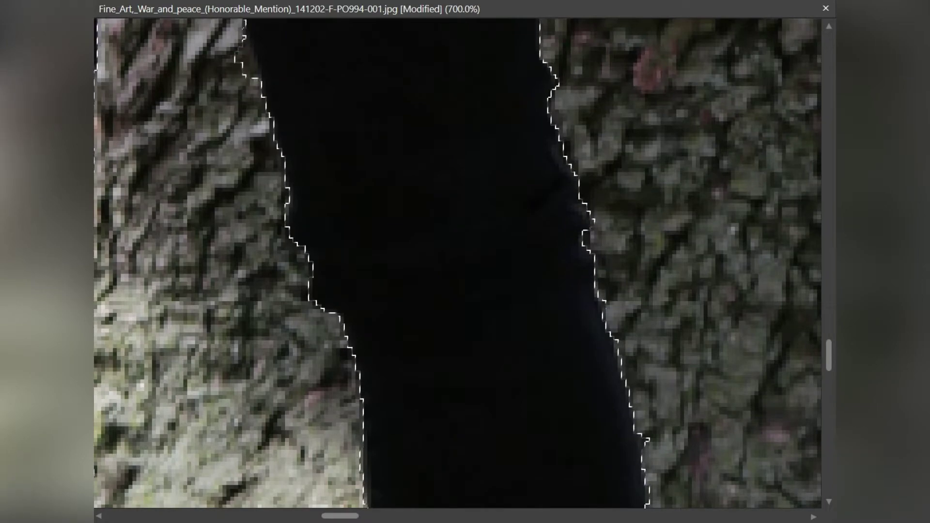
scroll(457, 262, up, 1)
scroll(457, 262, right, 1)
drag(286, 290, 315, 378)
scroll(457, 262, down, 5)
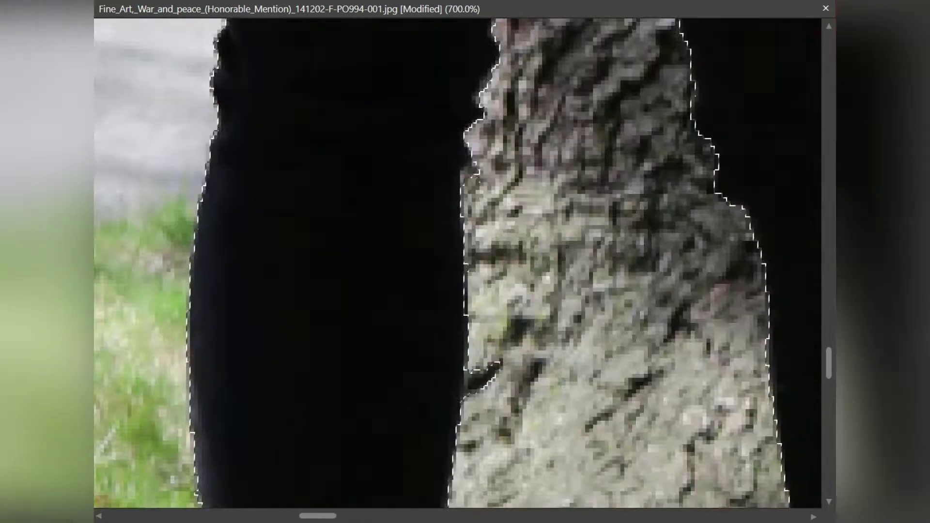
scroll(511, 256, left, 1)
scroll(511, 256, down, 5)
scroll(511, 255, left, 1)
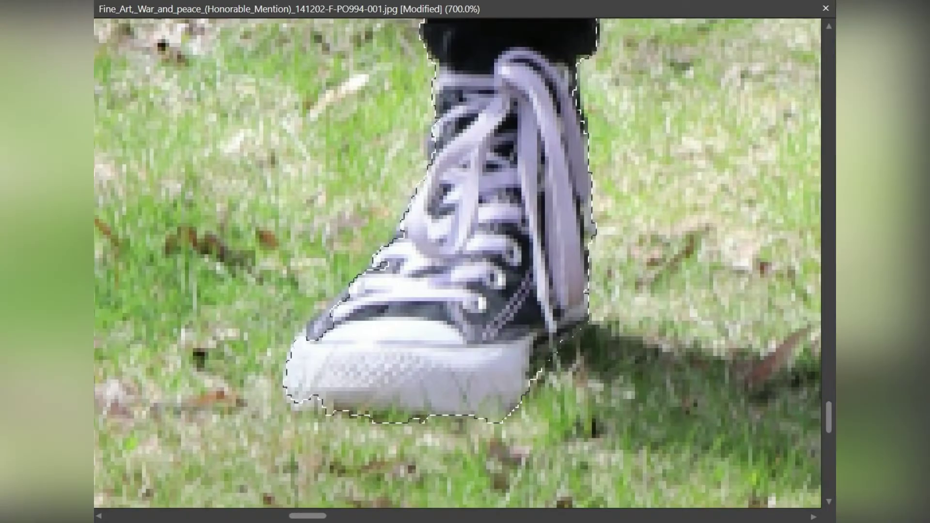
drag(388, 247, 303, 339)
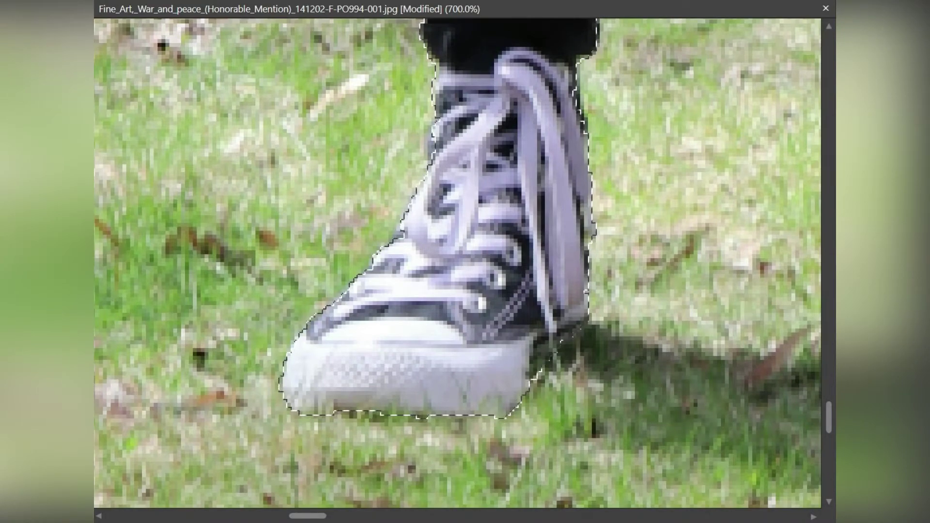
scroll(458, 262, up, 3)
scroll(457, 263, right, 1)
scroll(457, 263, up, 3)
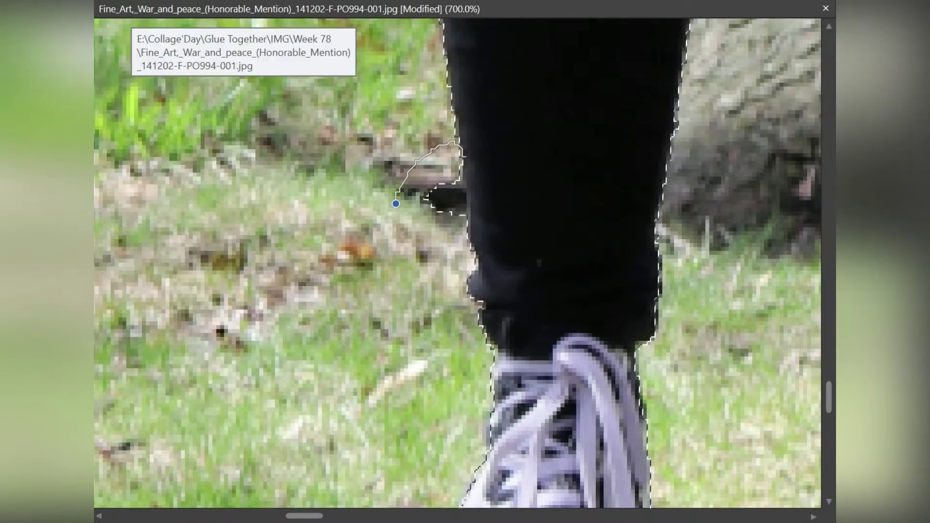
scroll(457, 262, up, 5)
scroll(457, 262, up, 5)
Add the dangling red jacket strap to the selection and check the banner's upper edges.
click(465, 257)
scroll(465, 256, down, 3)
scroll(465, 257, right, 1)
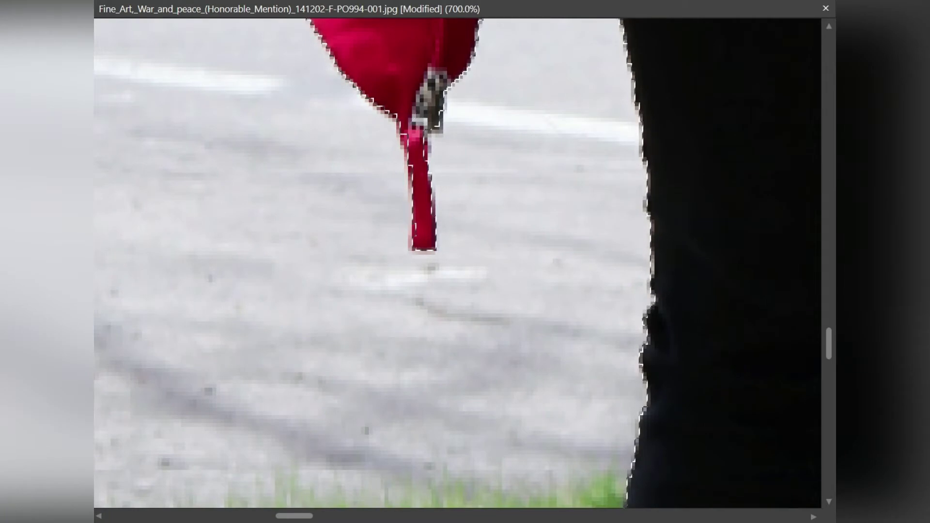
scroll(457, 262, up, 5)
scroll(457, 262, up, 5)
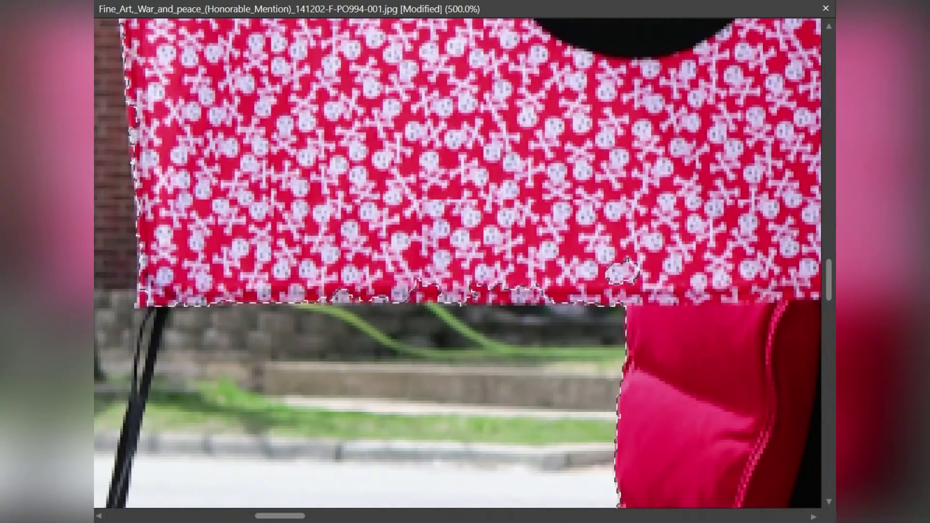
scroll(457, 262, left, 5)
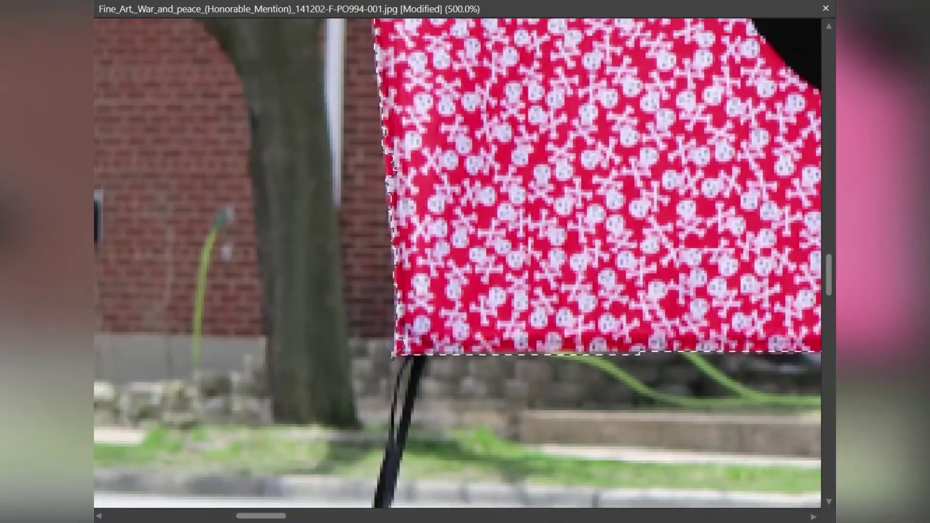
scroll(457, 262, up, 3)
scroll(457, 263, up, 2)
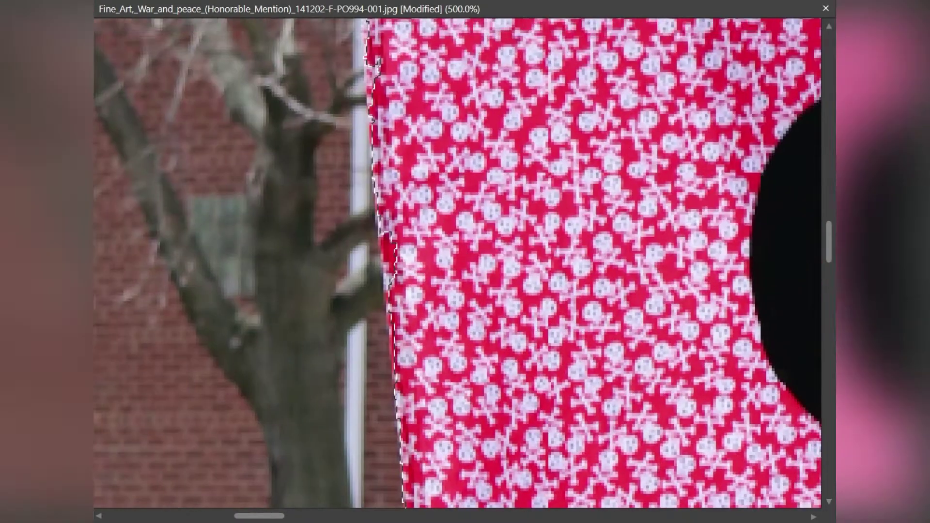
scroll(457, 262, up, 3)
scroll(457, 262, down, 1)
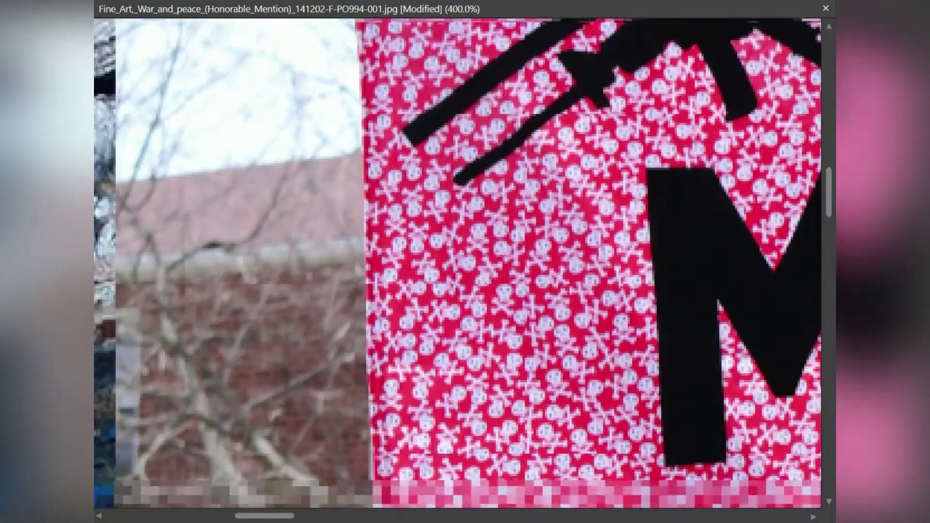
scroll(457, 262, up, 3)
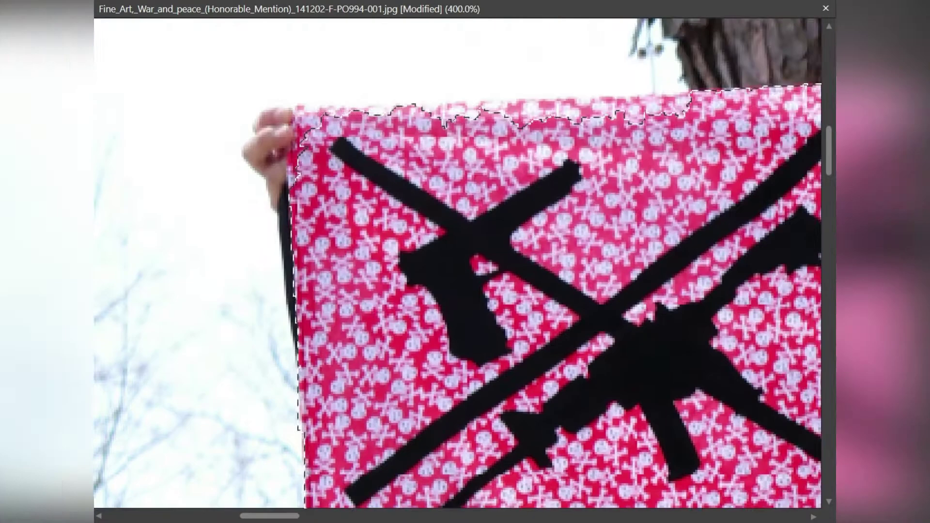
scroll(342, 361, left, 1)
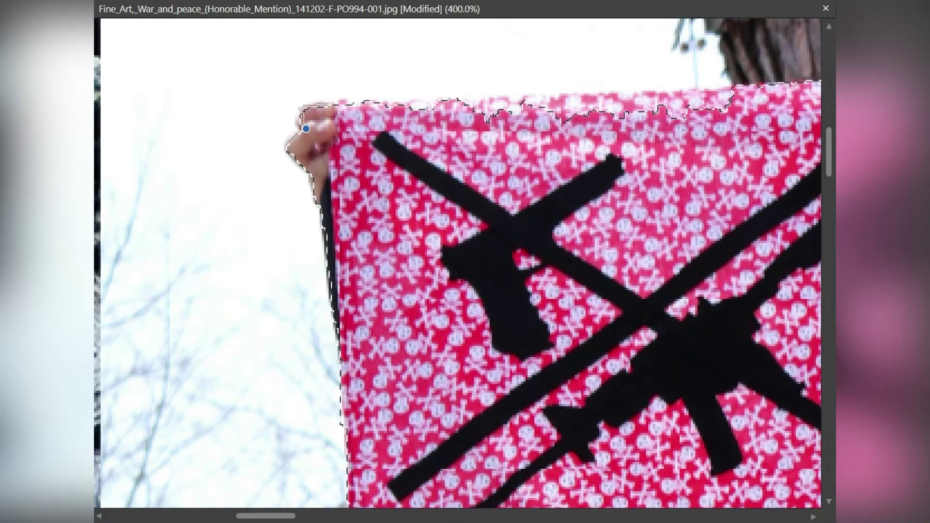
scroll(457, 262, right, 2)
scroll(457, 262, right, 3)
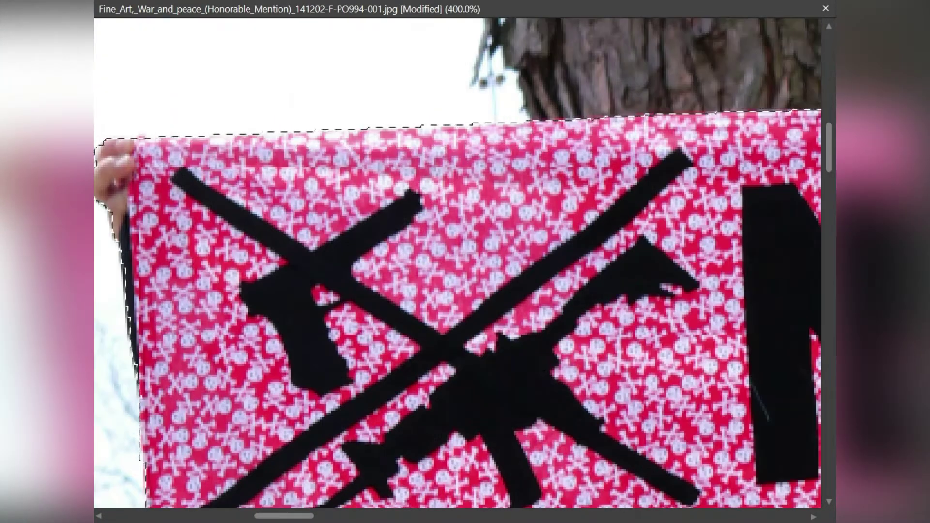
scroll(457, 262, down, 1)
scroll(457, 262, right, 2)
Inspect the banner's remaining edges against the trees, then fit the whole canvas in view.
scroll(457, 262, down, 1)
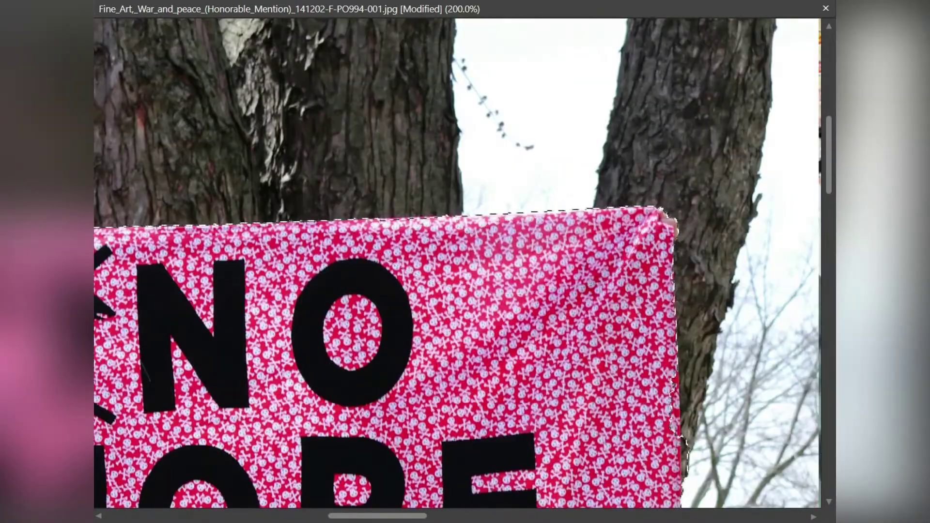
scroll(457, 263, up, 1)
scroll(457, 262, up, 1)
scroll(457, 262, right, 3)
scroll(457, 262, down, 3)
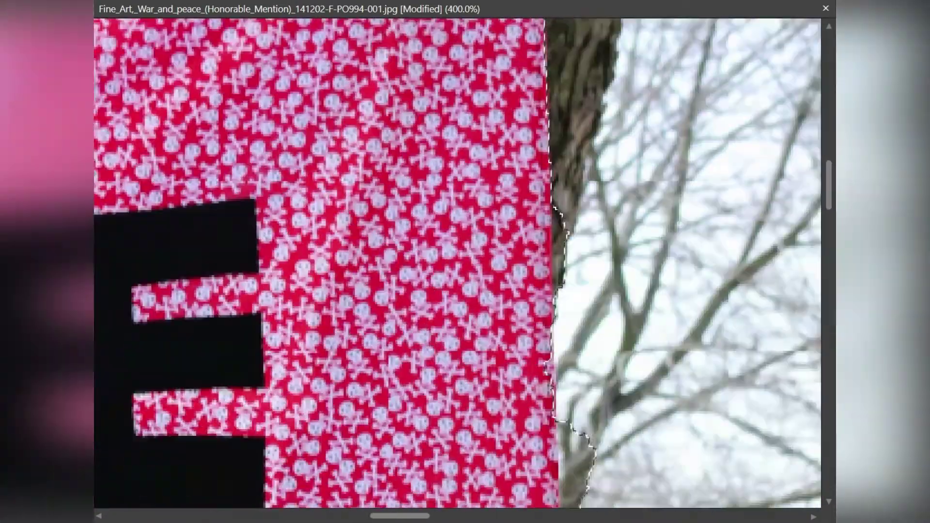
scroll(457, 263, down, 1)
scroll(457, 262, right, 1)
scroll(457, 262, down, 3)
scroll(457, 263, right, 1)
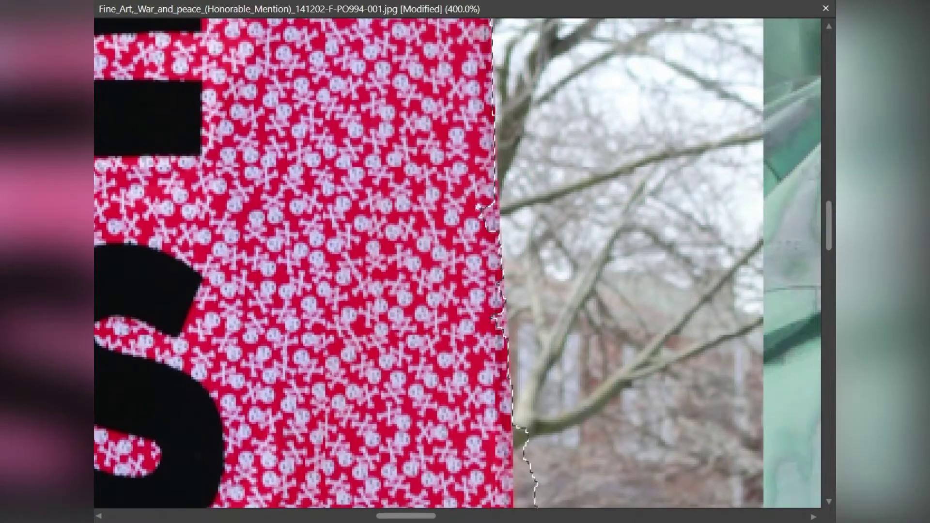
scroll(458, 263, down, 3)
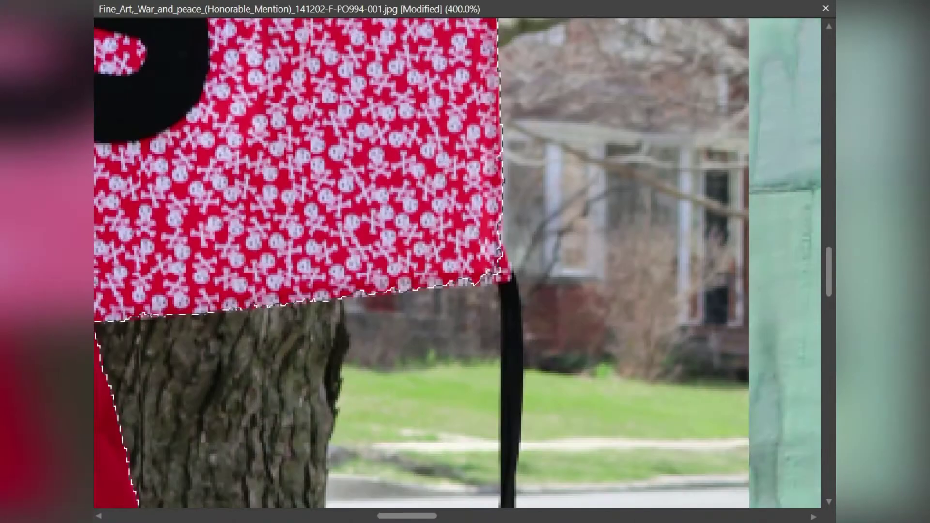
scroll(457, 262, down, 1)
scroll(457, 262, left, 2)
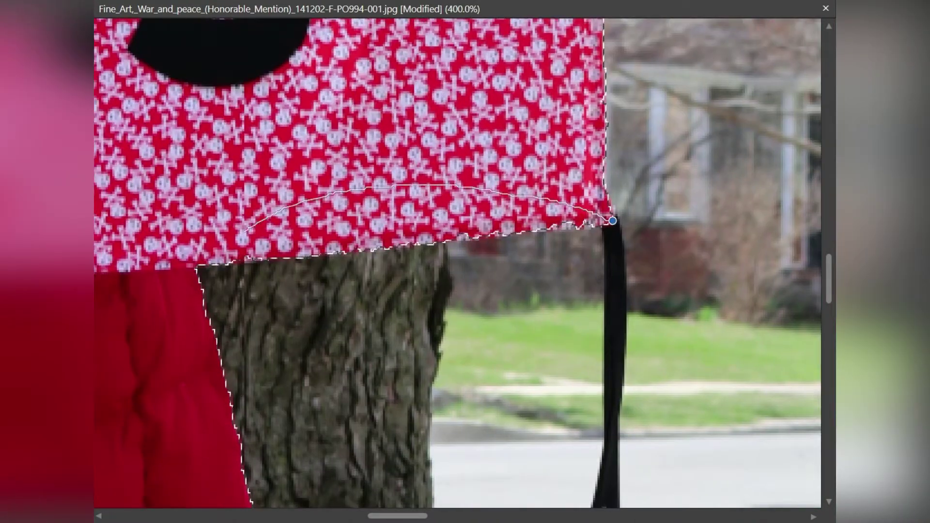
scroll(457, 262, down, 1)
scroll(457, 263, left, 5)
scroll(460, 198, down, 4)
key(ctrl+0)
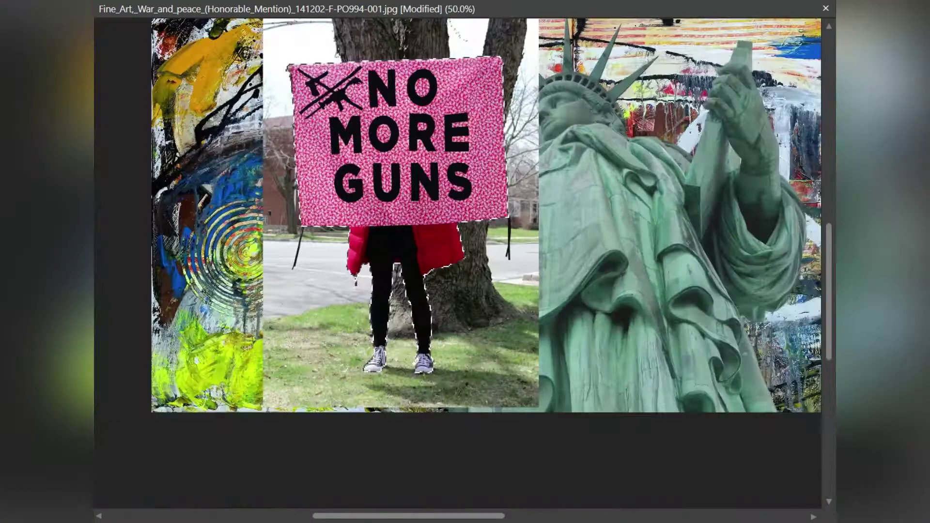
Refine the banner selection with Ramp -14% and Smooth 2 px, outputting it as a cutout.
key(ctrl+alt+r)
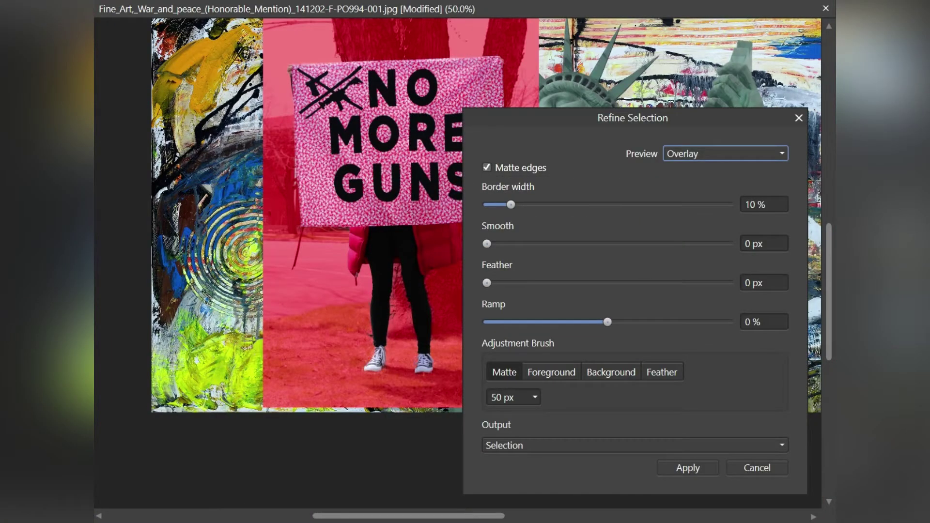
drag(607, 322, 590, 322)
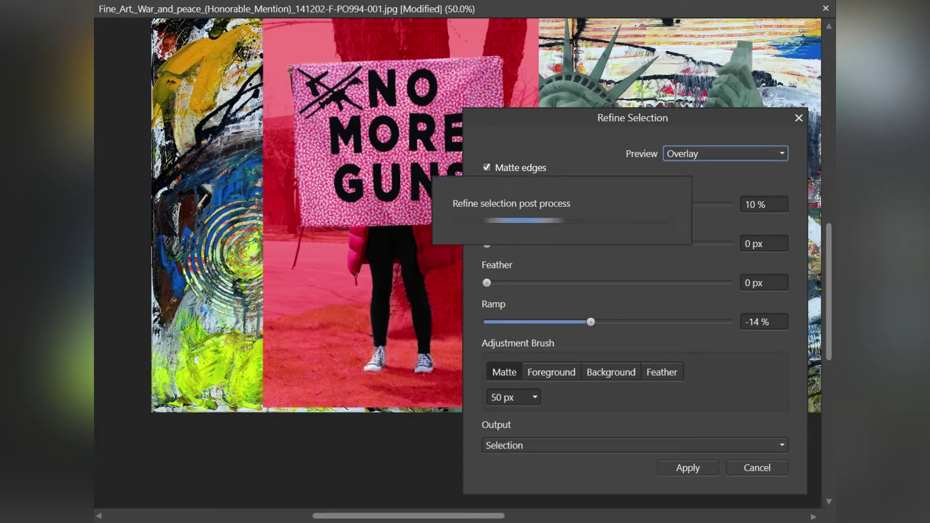
drag(487, 244, 492, 244)
click(634, 445)
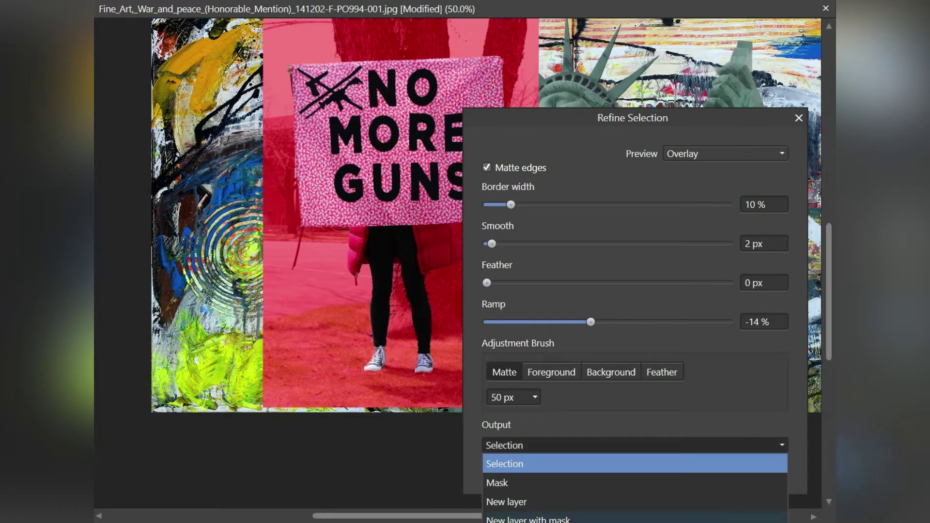
click(532, 517)
click(687, 468)
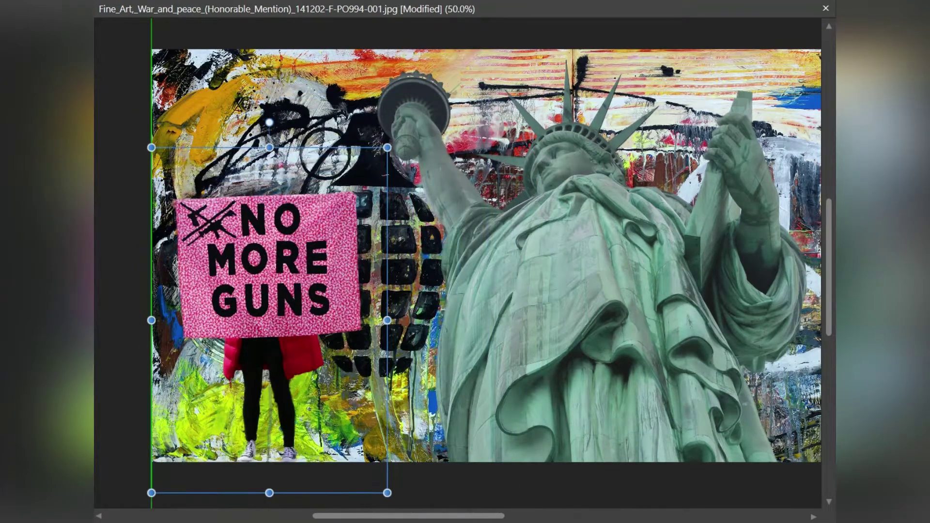
Move to the Protest_Banner_Lending_Library_23 photo in the image folder.
key(Left)
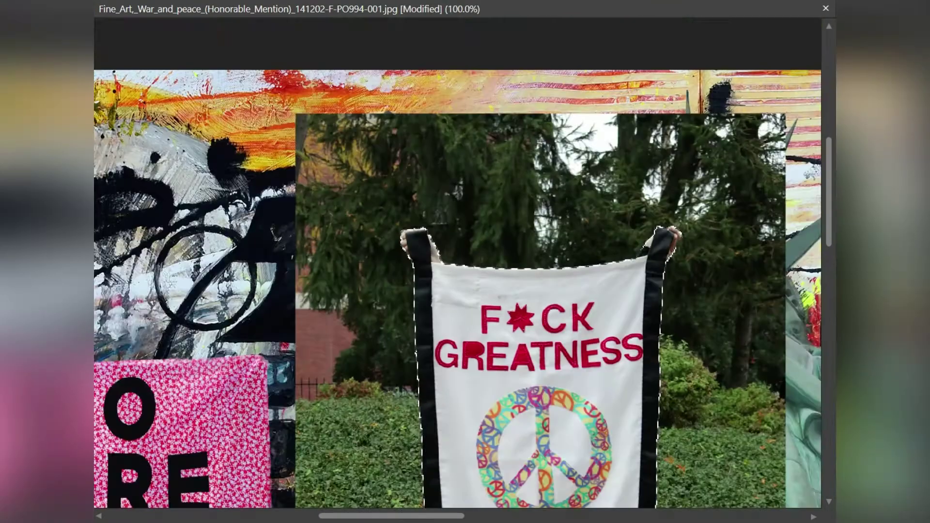
Apply Refine Selection to cut out the WORK FOR PEACE banner and its holder.
key(ctrl+alt+r)
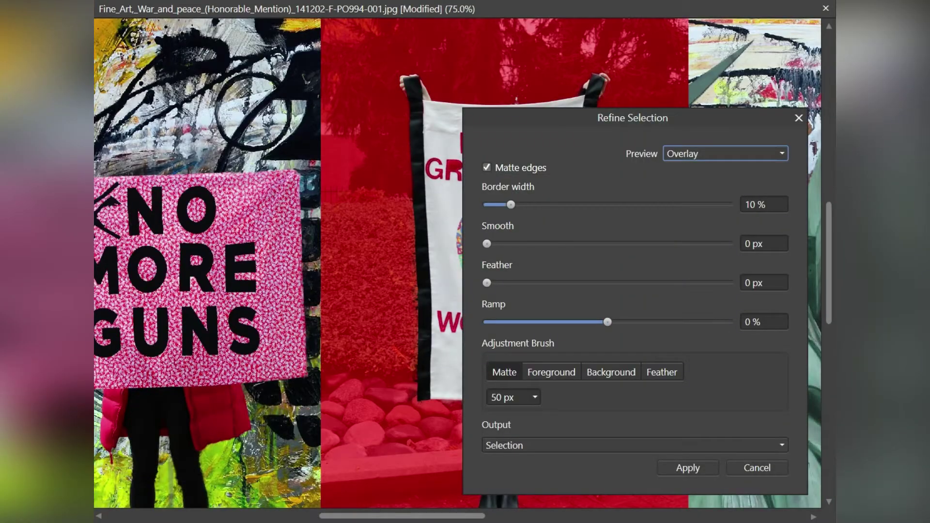
key(Return)
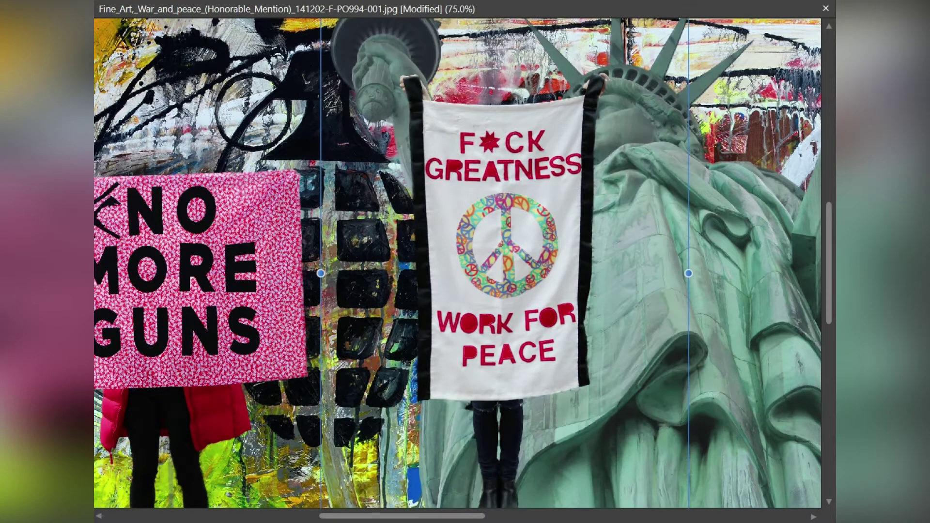
Zoom and pan around the WORK FOR PEACE cutout to check its edges.
scroll(288, 331, up, 2)
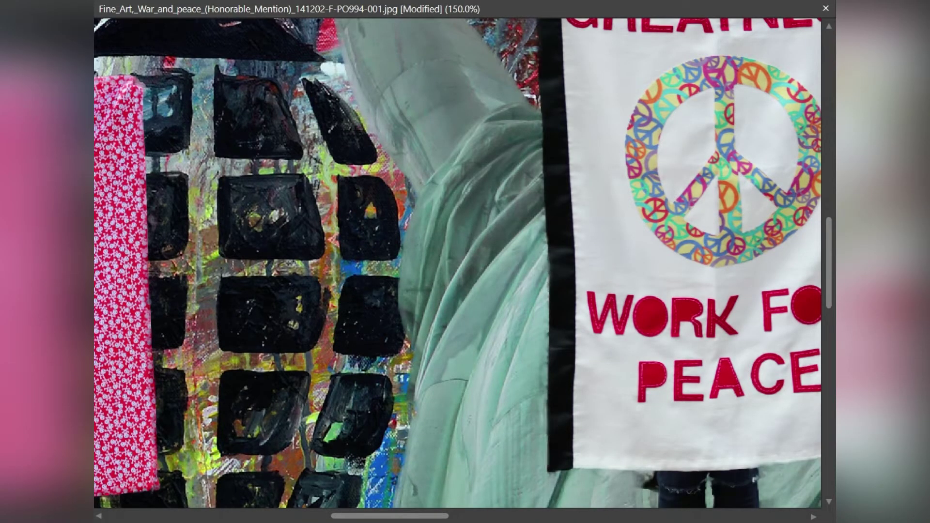
scroll(457, 263, down, 3)
scroll(457, 263, right, 2)
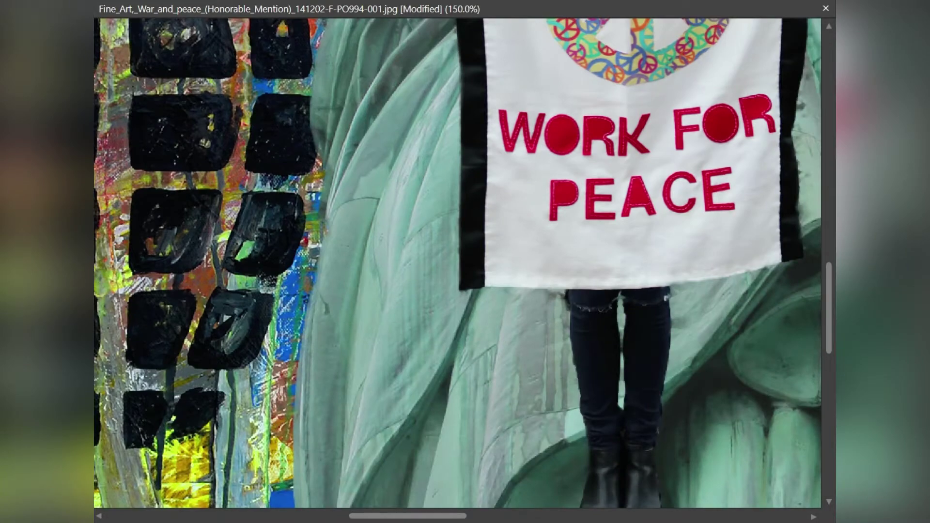
scroll(798, 426, up, 2)
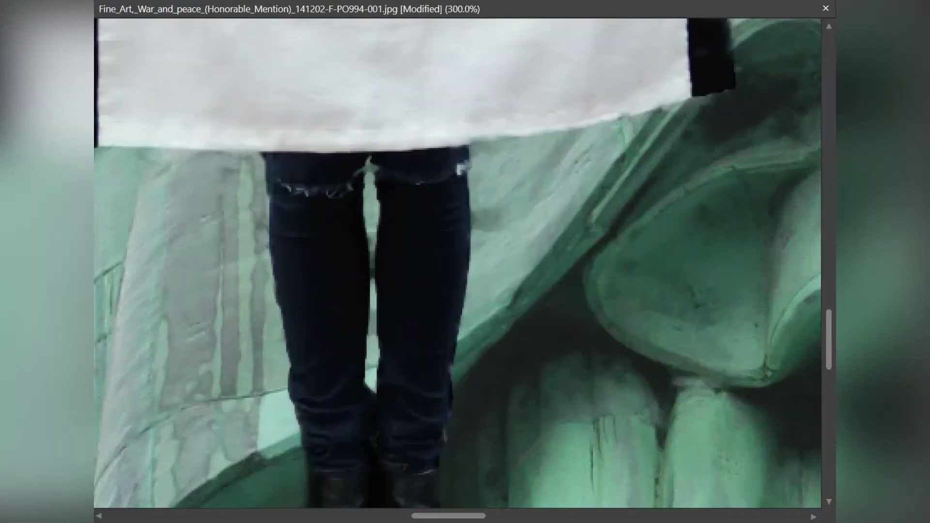
scroll(457, 263, down, 4)
scroll(457, 263, left, 2)
scroll(457, 263, down, 2)
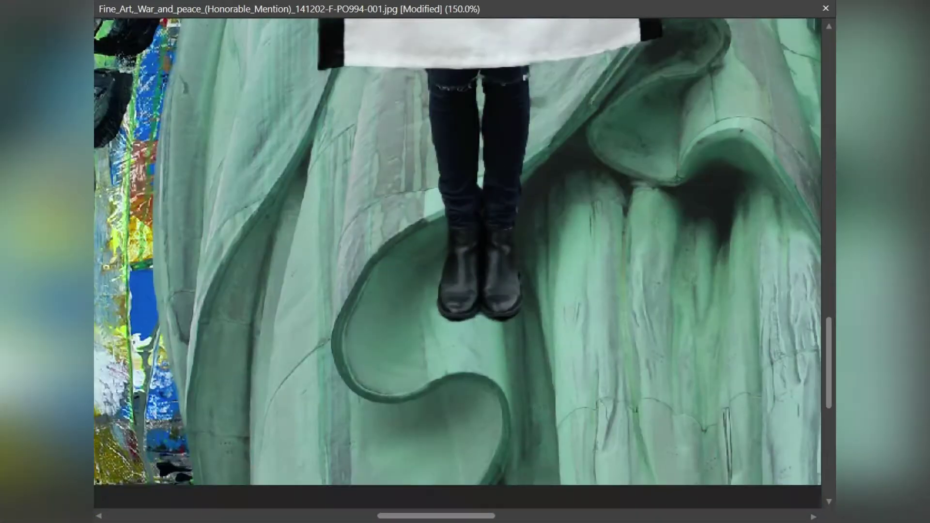
scroll(457, 263, up, 4)
scroll(457, 263, up, 2)
scroll(457, 263, left, 2)
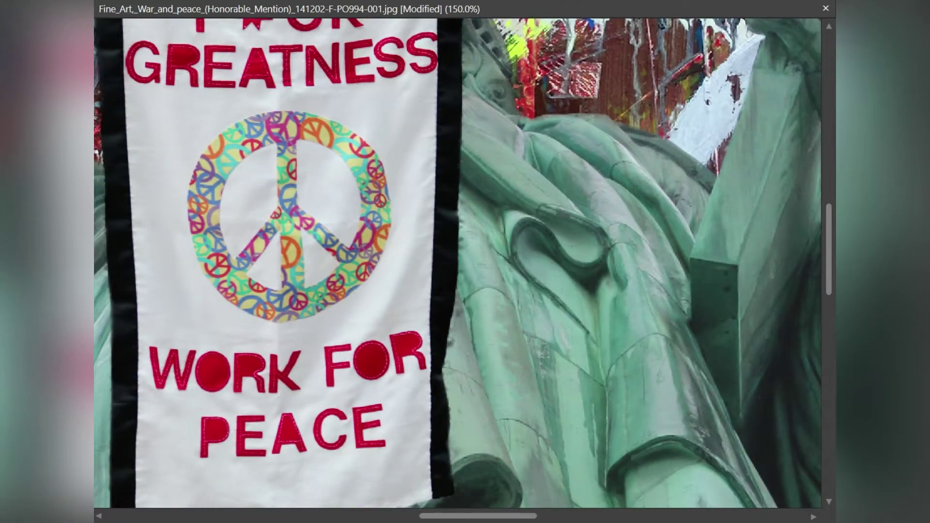
Move the WORK FOR PEACE banner to the collage's right edge.
scroll(457, 263, up, 4)
scroll(457, 262, left, 1)
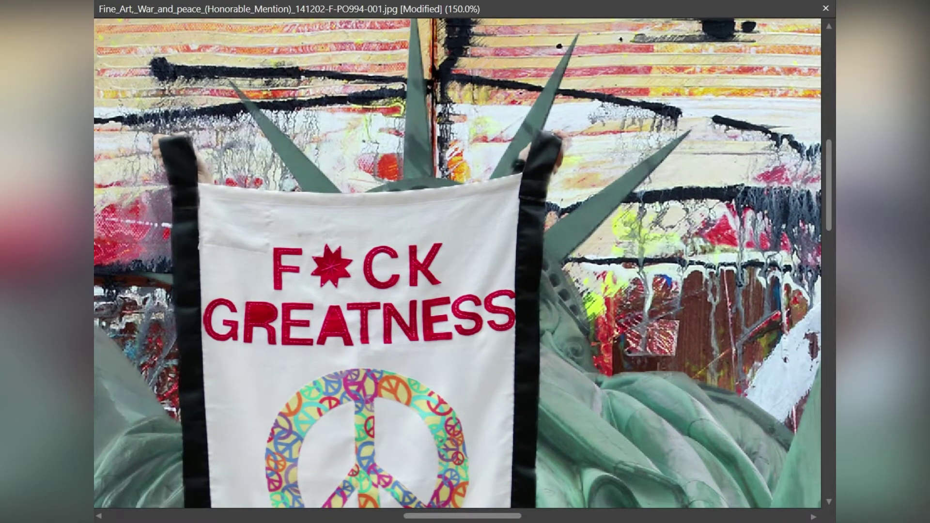
scroll(505, 152, up, 3)
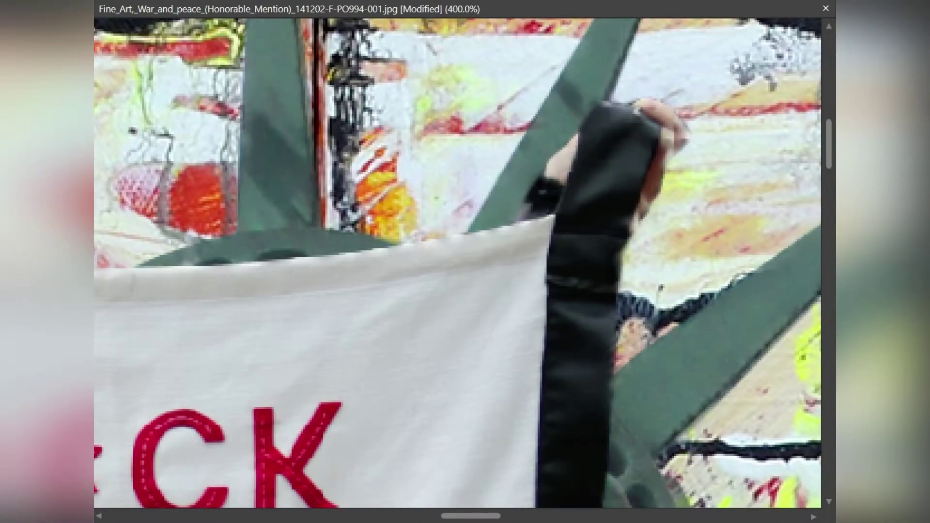
scroll(457, 261, left, 5)
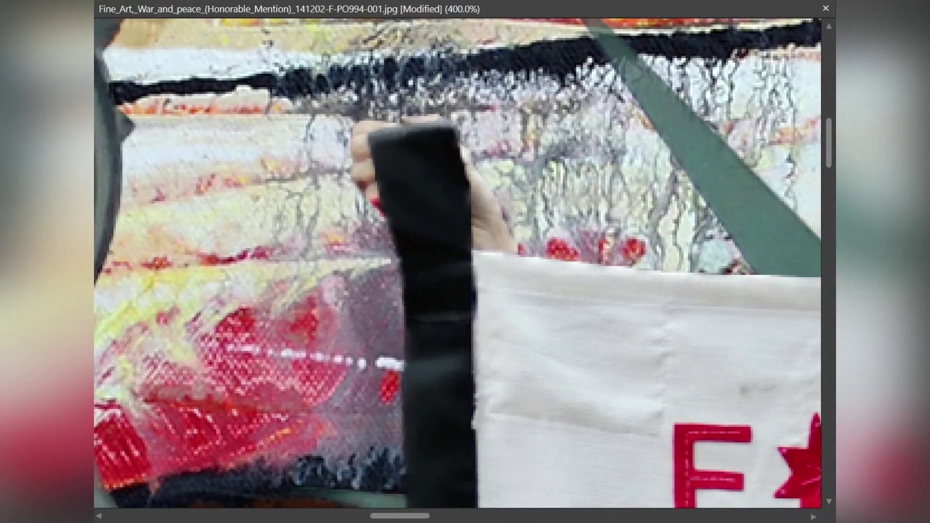
scroll(457, 261, down, 5)
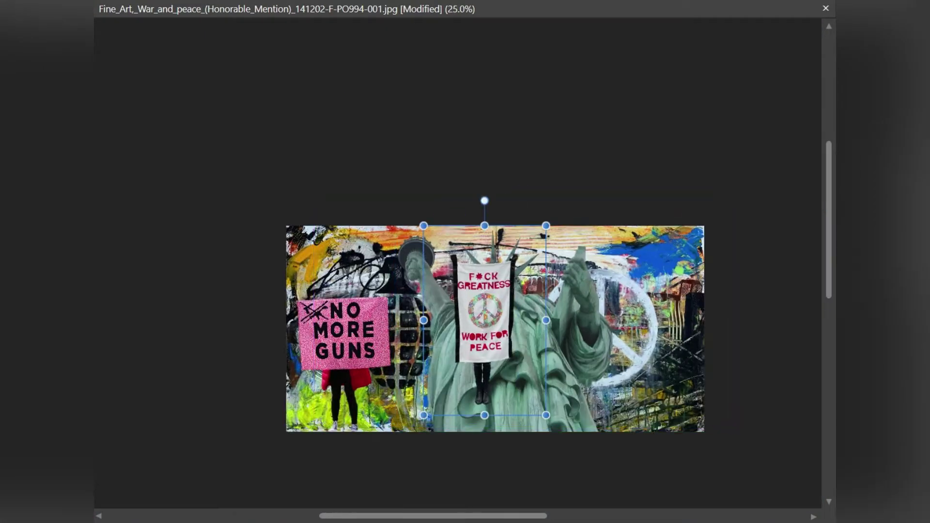
drag(482, 315, 643, 325)
scroll(662, 424, up, 1)
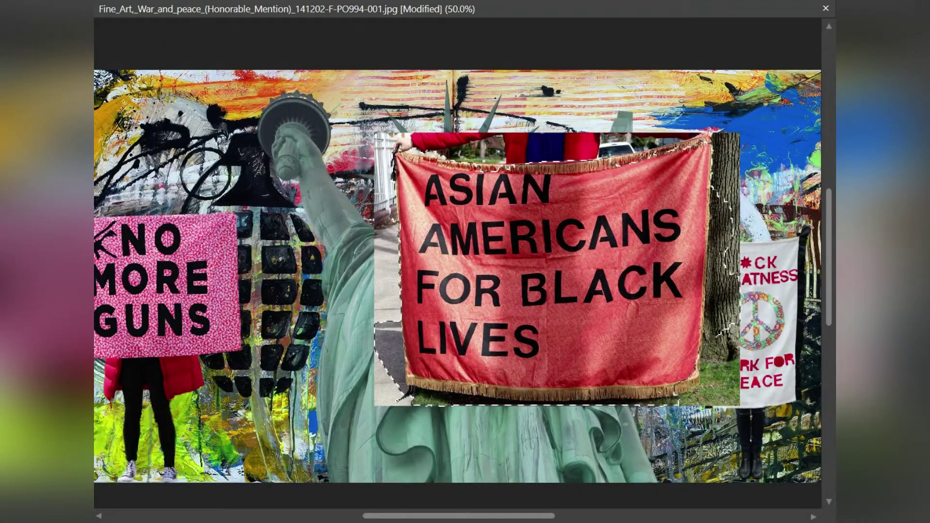
Trace the gap between the red sleeve and the banner's fringe, zooming in on the hand.
scroll(498, 118, up, 2)
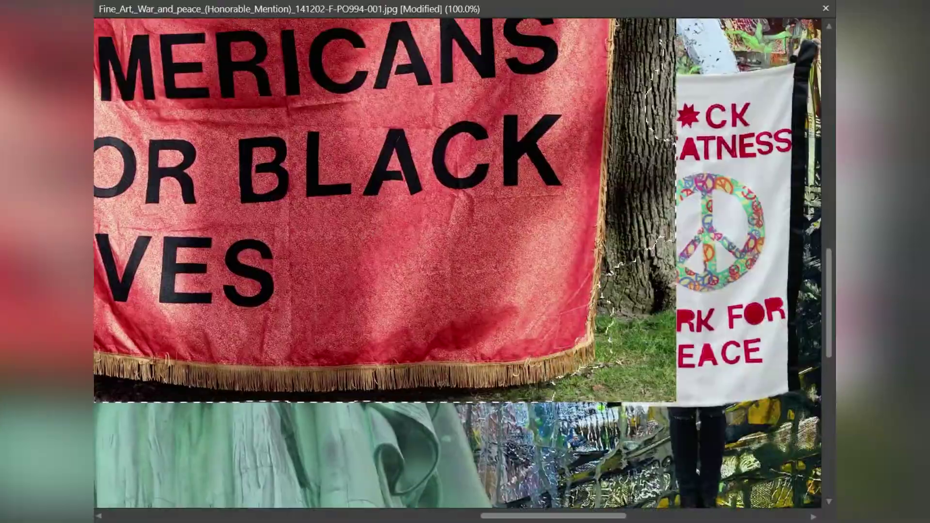
scroll(457, 261, up, 3)
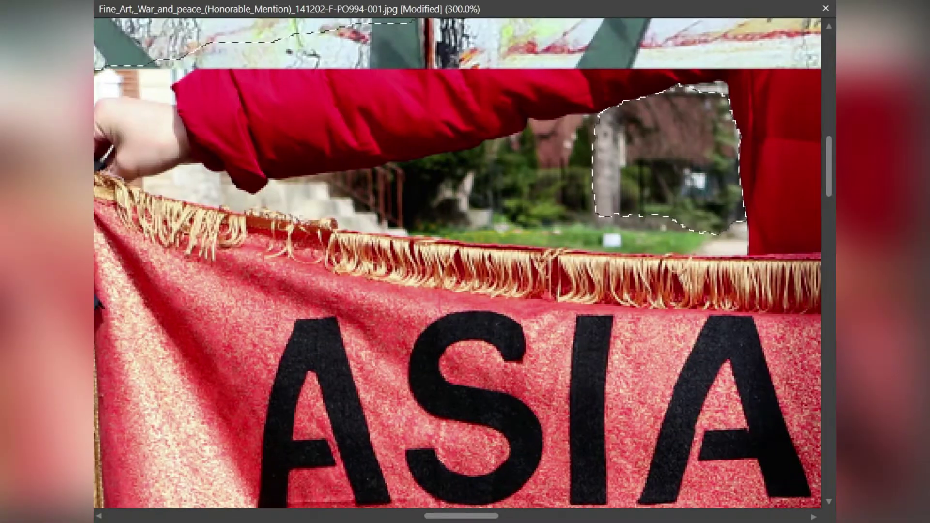
drag(607, 104, 146, 194)
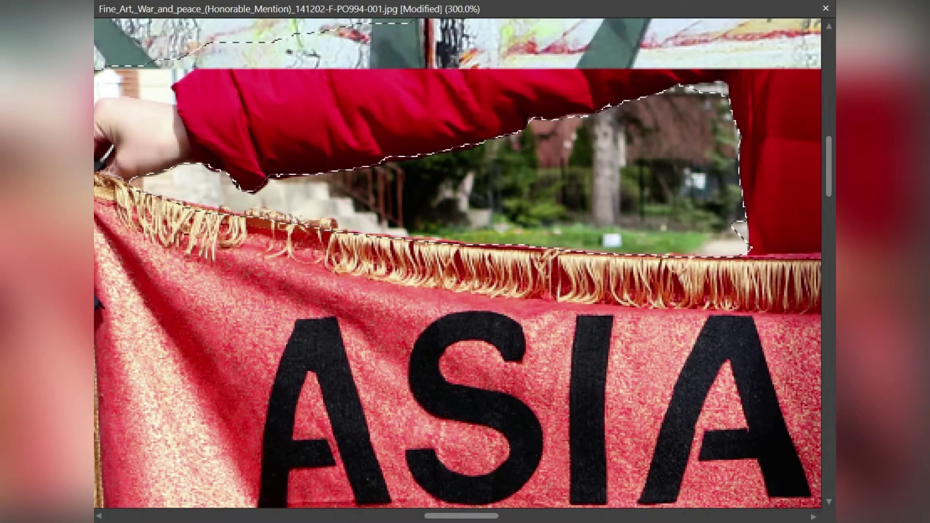
key(ctrl+plus)
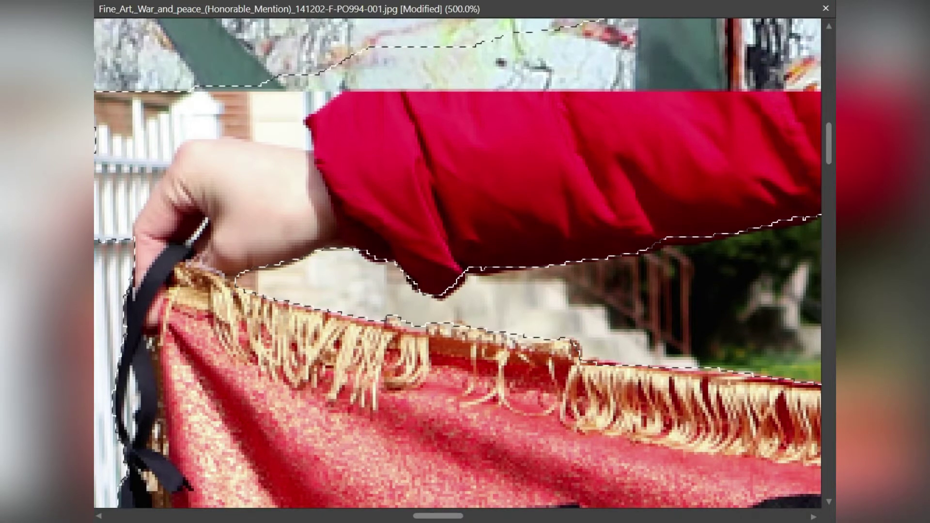
key(ctrl+plus)
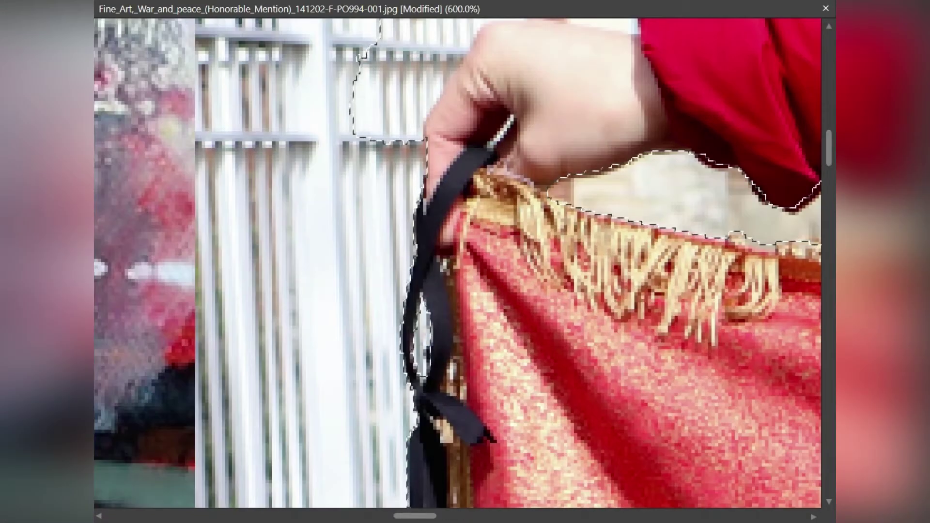
scroll(334, 340, up, 3)
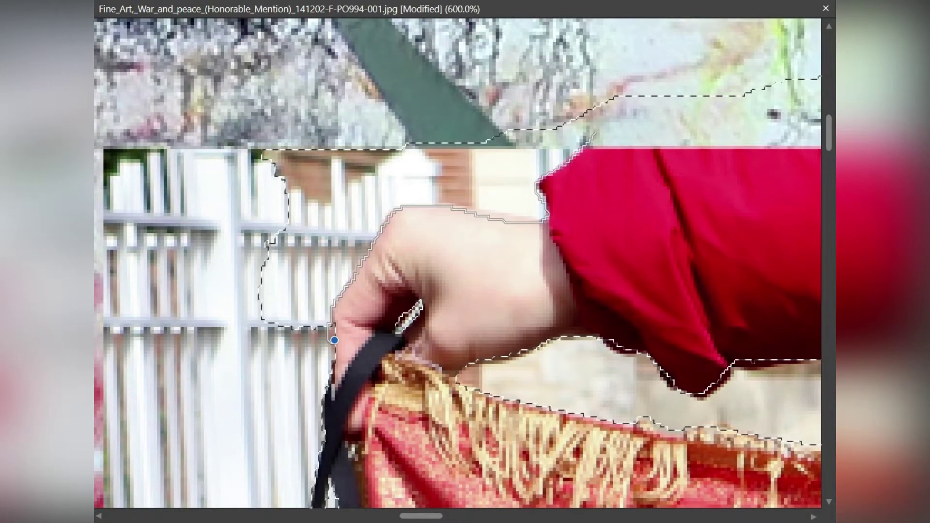
Trace the freehand outline around the hand, curtain gap, fringe top and banner's right edge.
drag(335, 340, 418, 216)
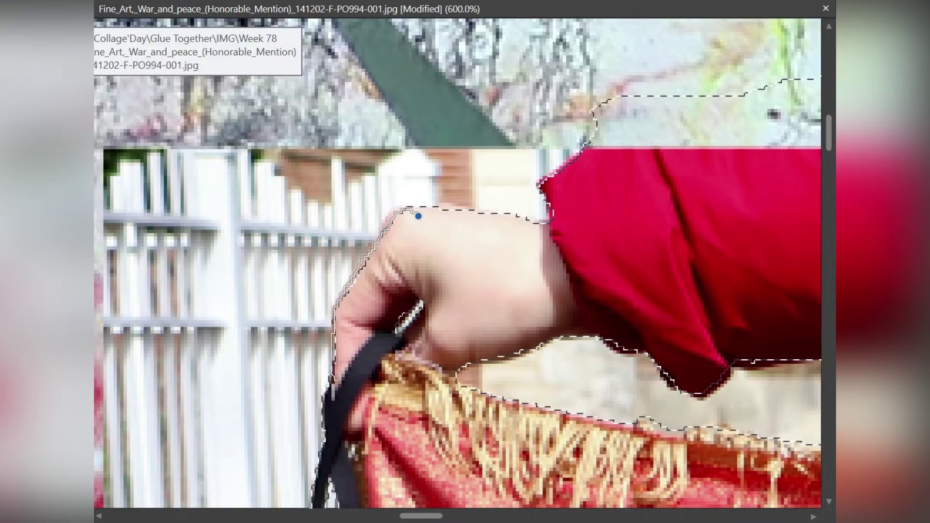
scroll(418, 216, right, 3)
scroll(418, 216, right, 5)
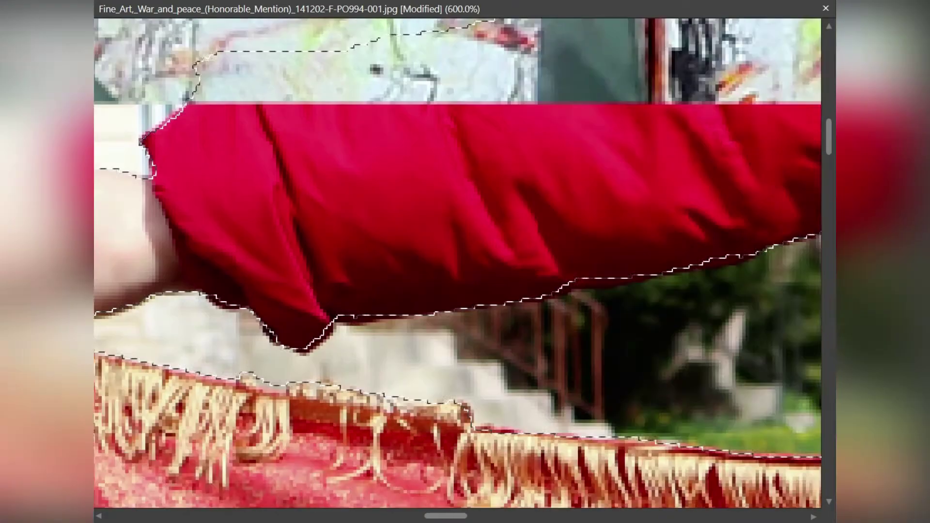
scroll(457, 261, right, 5)
scroll(457, 262, right, 5)
scroll(457, 262, down, 1)
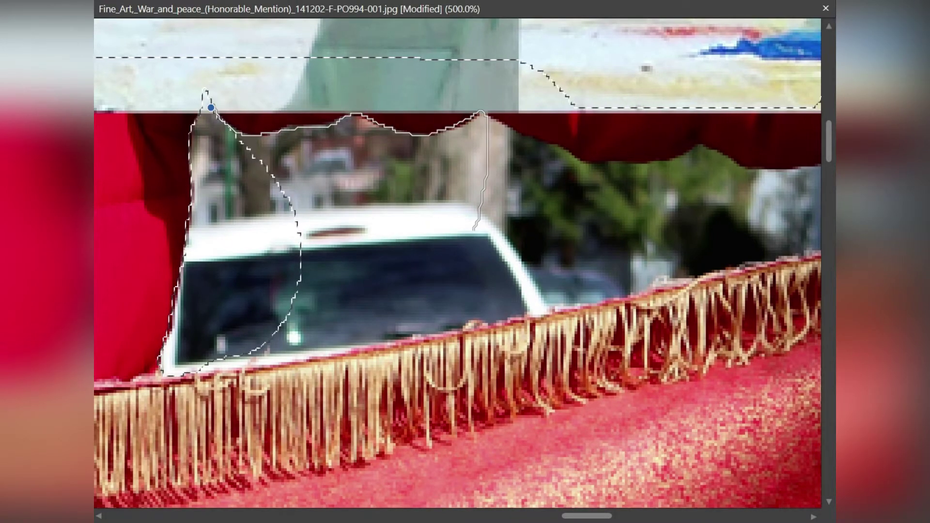
drag(162, 361, 388, 339)
scroll(387, 339, right, 5)
drag(203, 277, 301, 302)
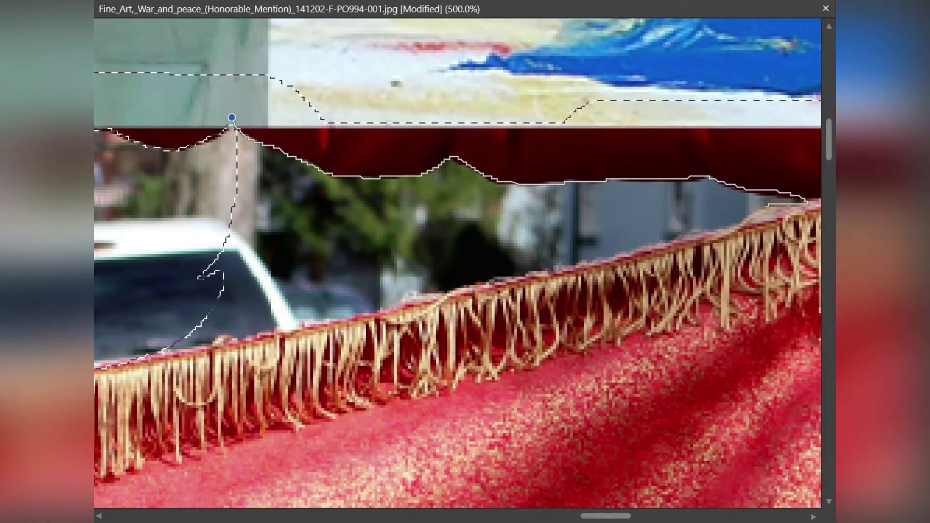
scroll(457, 262, right, 5)
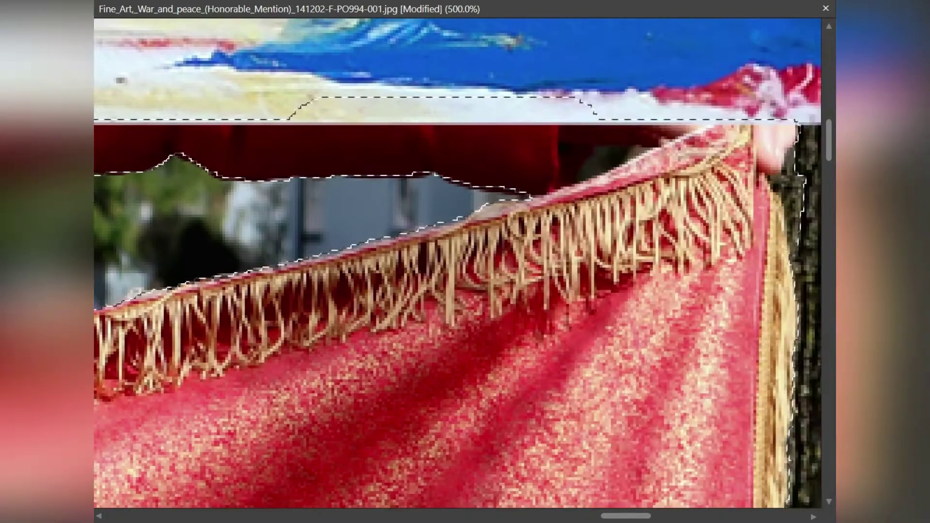
drag(426, 228, 556, 178)
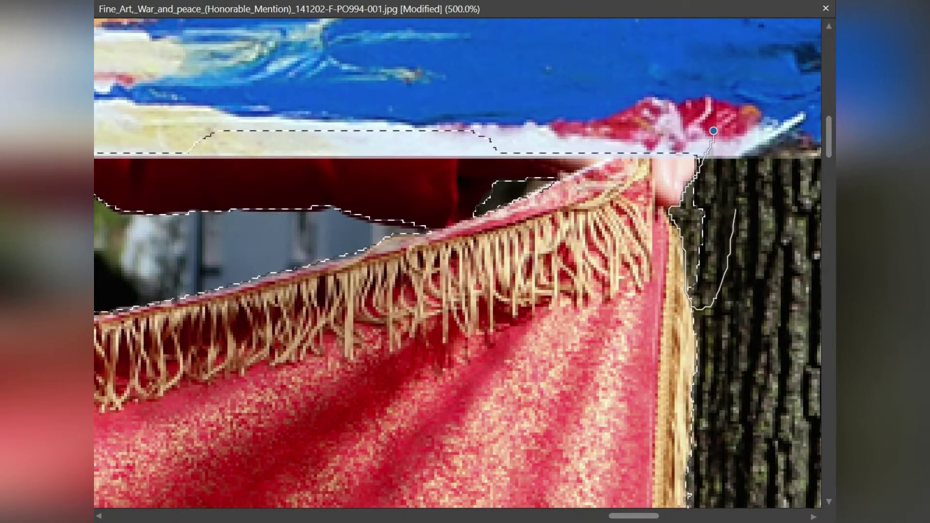
scroll(713, 131, down, 5)
Follow the outline down the tree-side edge to the bottom fringe corner and close it.
key(ctrl+minus)
scroll(457, 261, down, 5)
key(ctrl+minus)
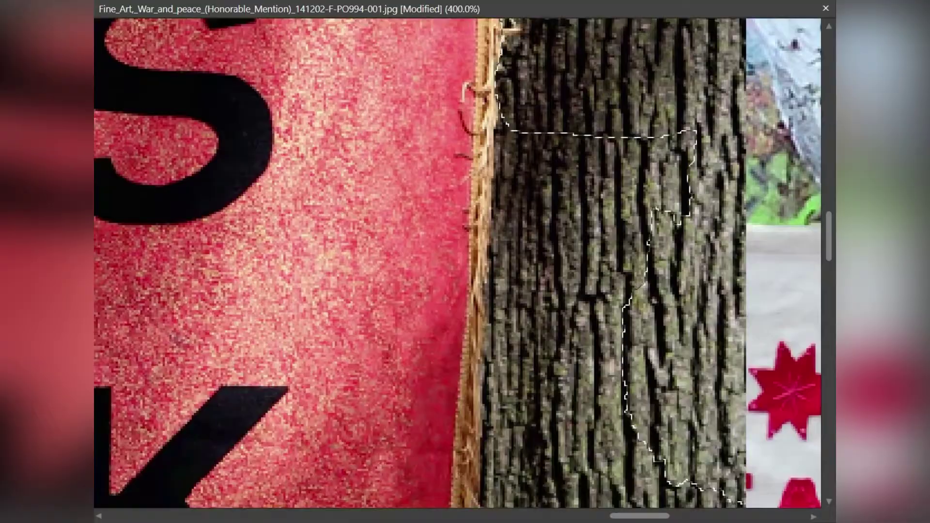
scroll(457, 261, down, 1)
key(ctrl+minus)
scroll(457, 262, down, 3)
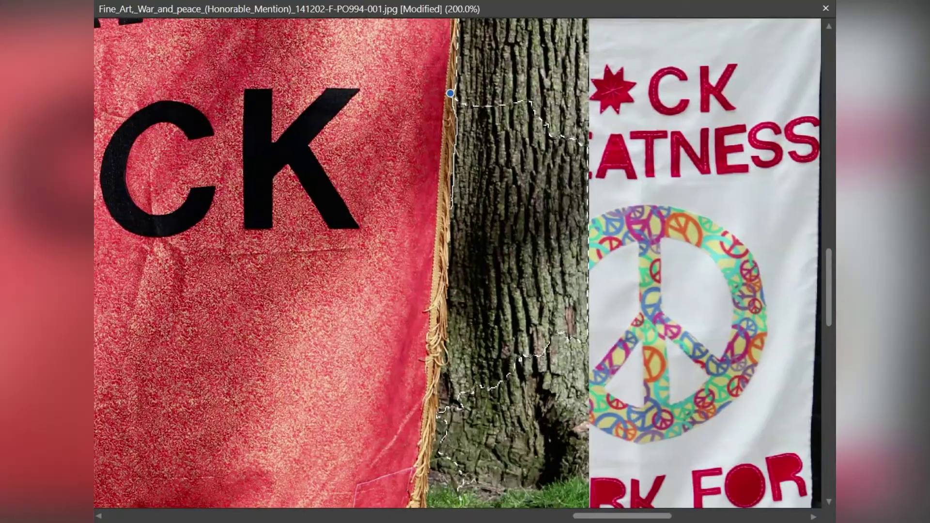
scroll(457, 261, down, 6)
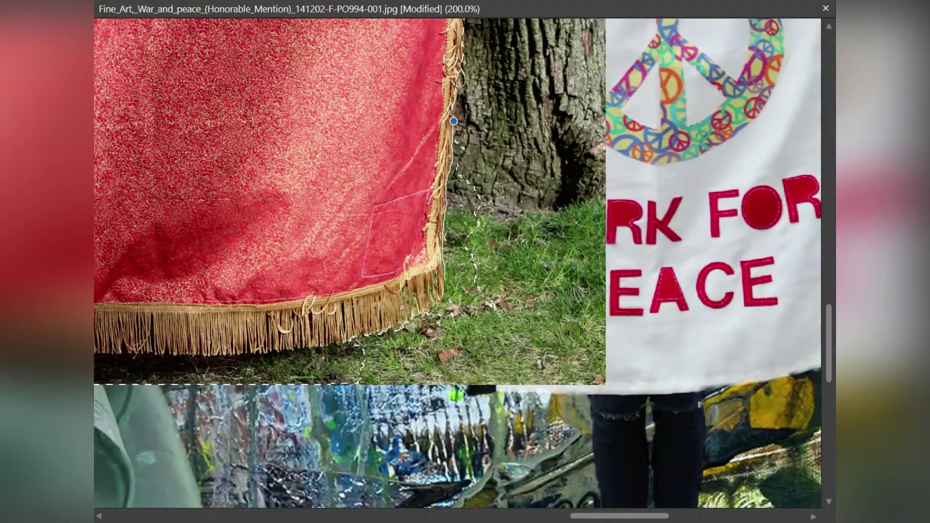
key(ctrl+plus)
key(ctrl+plus)
key(ctrl+plus)
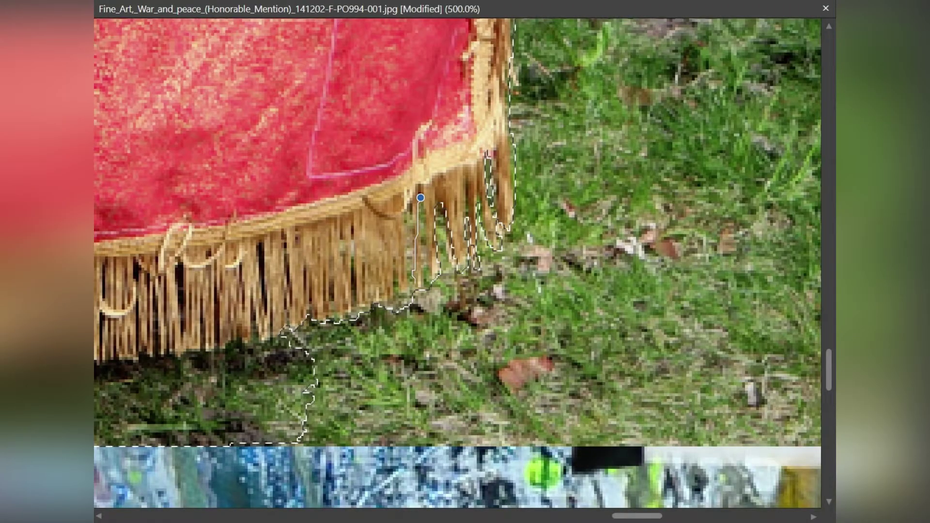
scroll(457, 261, down, 2)
scroll(457, 261, left, 6)
key(ctrl+minus)
key(ctrl+minus)
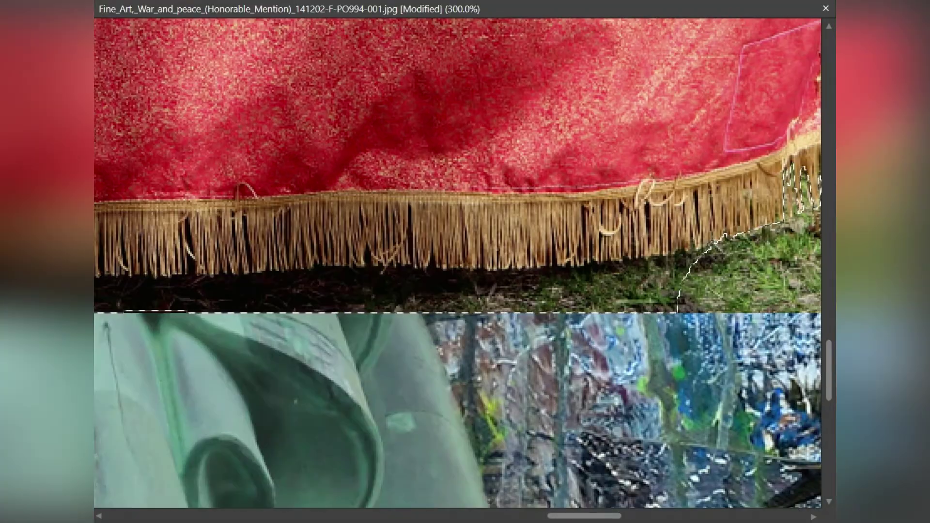
key(Return)
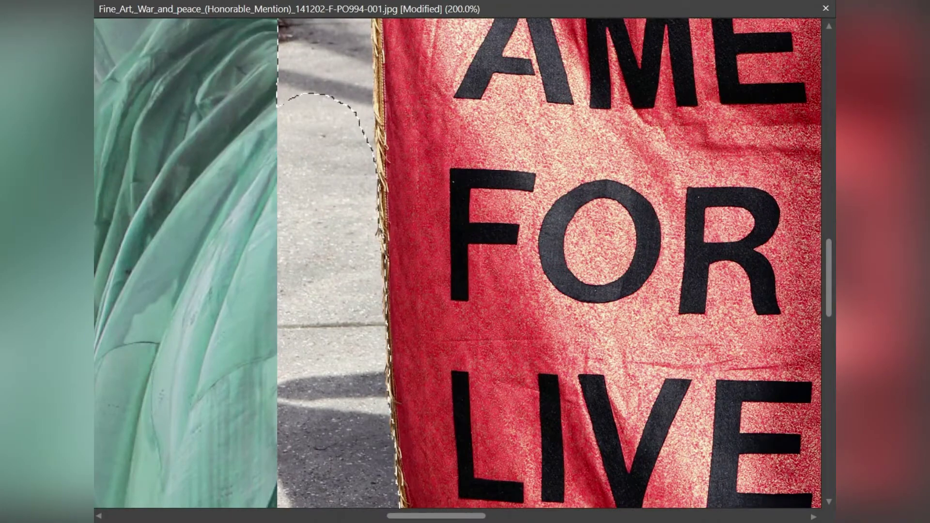
Trace the banner's left edge and fringe bottom, then fit the whole collage in view.
drag(199, 229, 356, 32)
key(ctrl+plus)
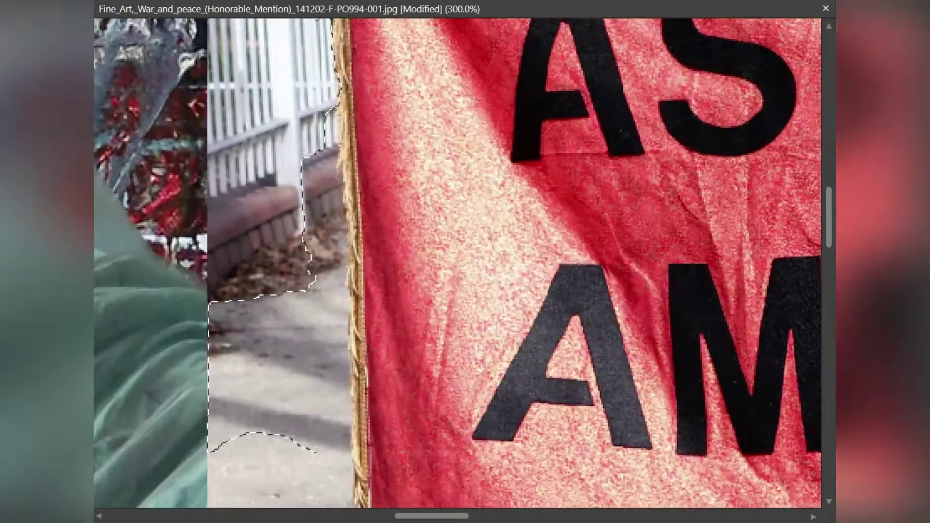
key(ctrl+plus)
key(ctrl+plus)
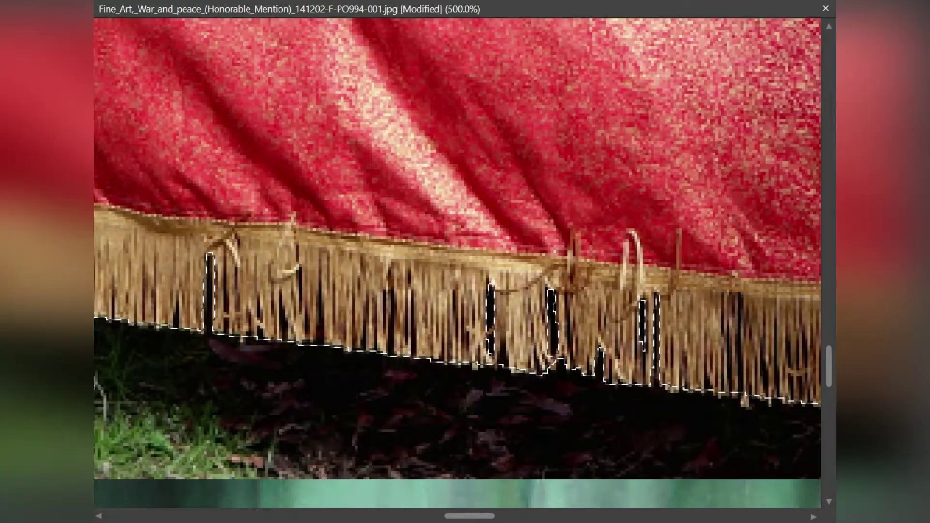
drag(592, 384, 506, 315)
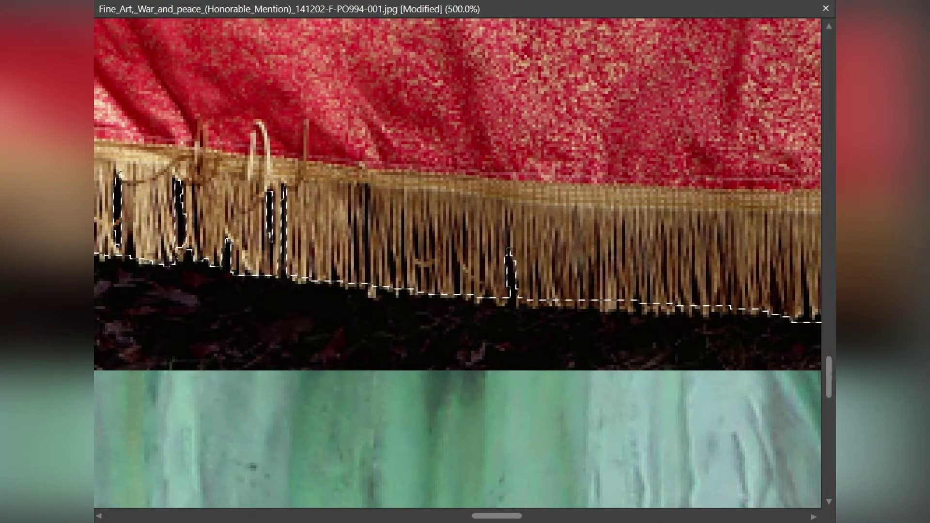
key(ctrl+0)
Refine the banner selection with Smooth 2.5 px and Ramp 20%, output as a new layer with mask.
key(ctrl+alt+r)
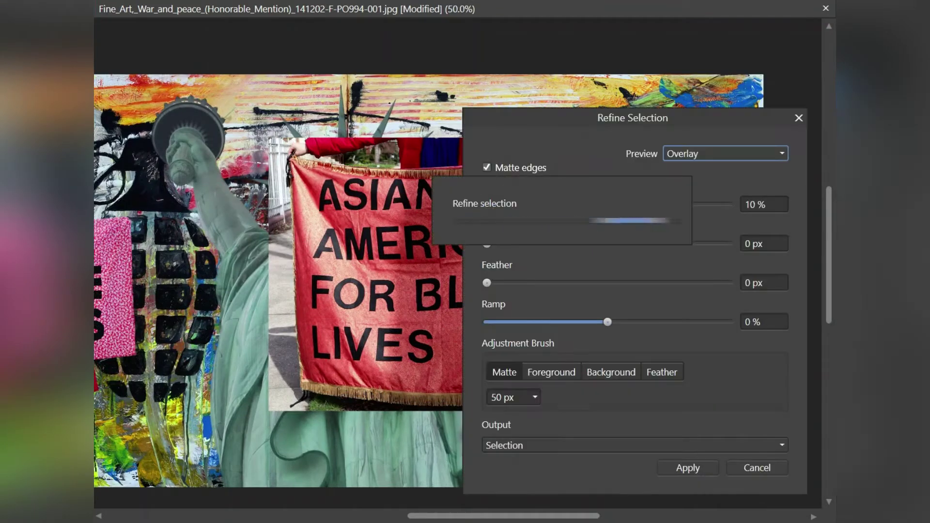
text(2.5)
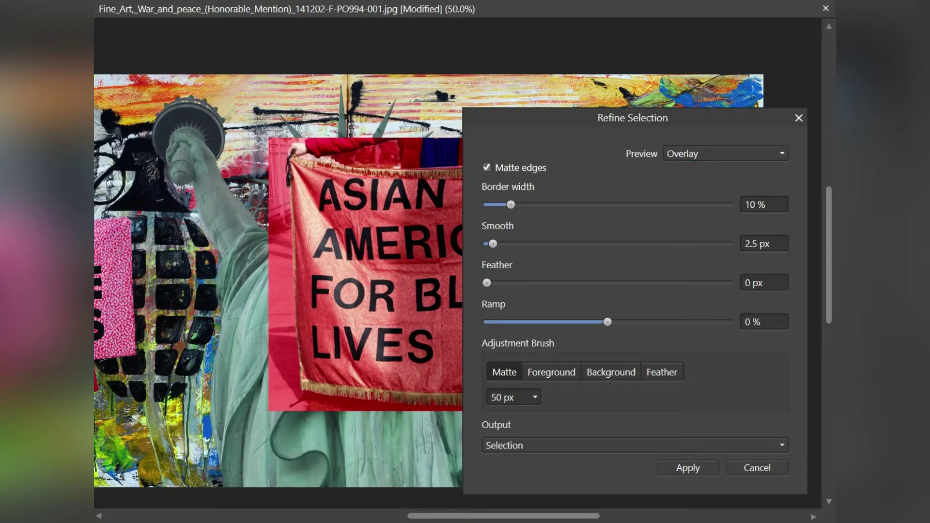
text(20-7)
click(634, 445)
click(635, 489)
click(688, 467)
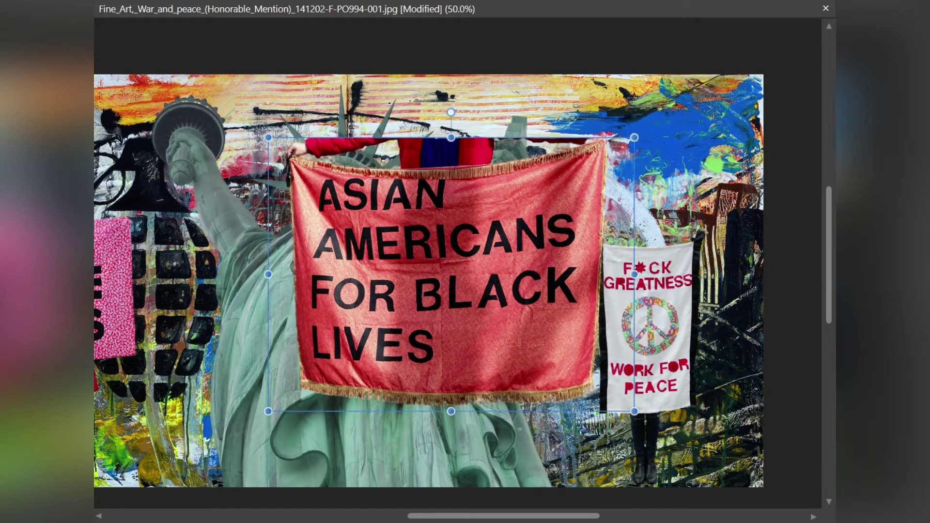
Shrink the red banner into the top-right corner and shift the white peace banner left.
drag(634, 411, 523, 224)
drag(419, 149, 667, 152)
click(649, 329)
mouse_move(648, 329)
mouse_down()
mouse_move(467, 334)
mouse_move(504, 334)
mouse_up()
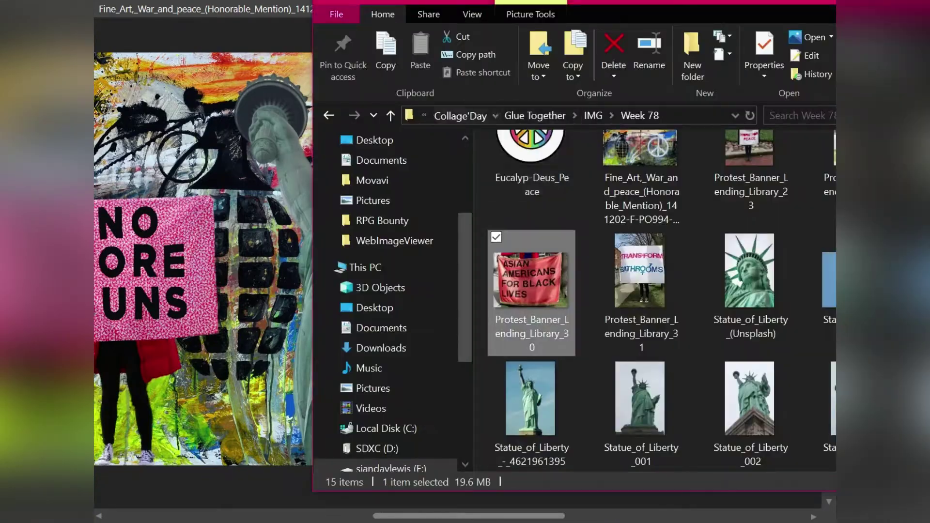
click(460, 115)
Open Februllage's IMG folder, then its Week 11 subfolder.
double_click(529, 253)
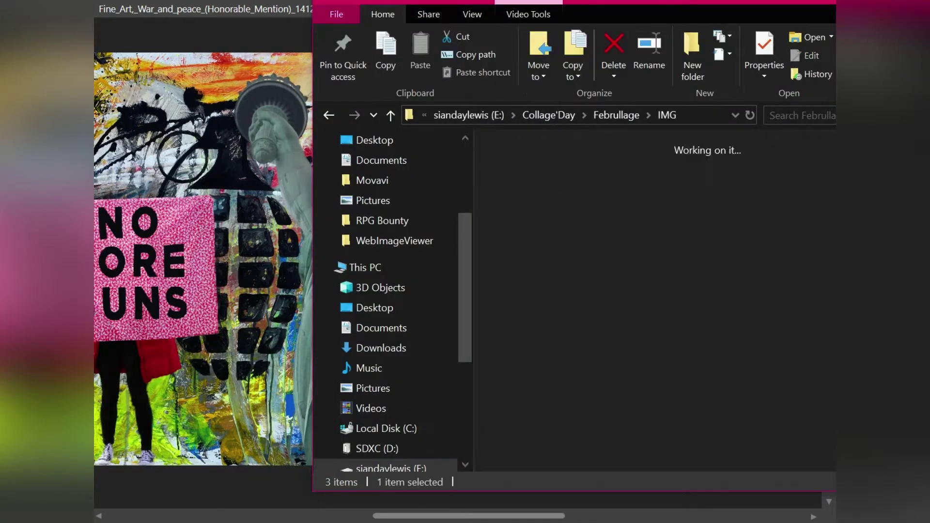
double_click(623, 176)
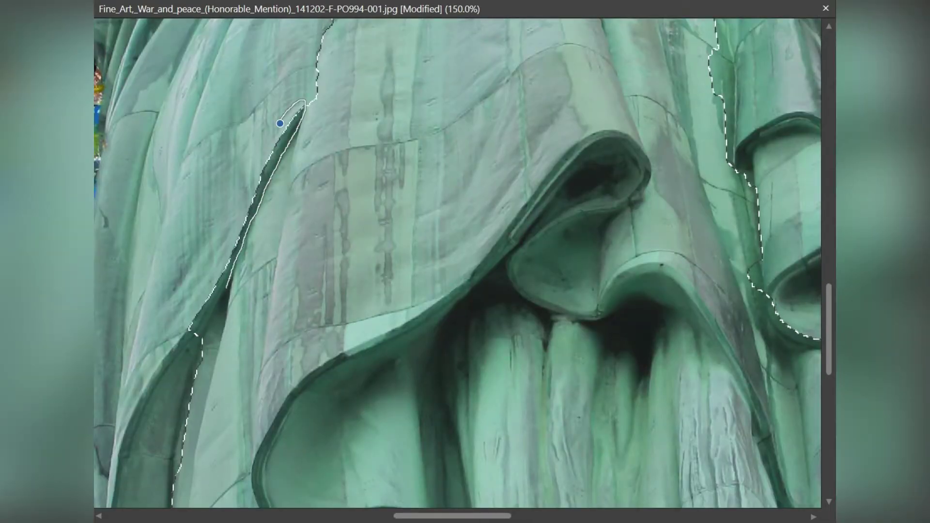
Fill the notch in the robe outline so the selection follows the fold.
scroll(280, 123, down, 5)
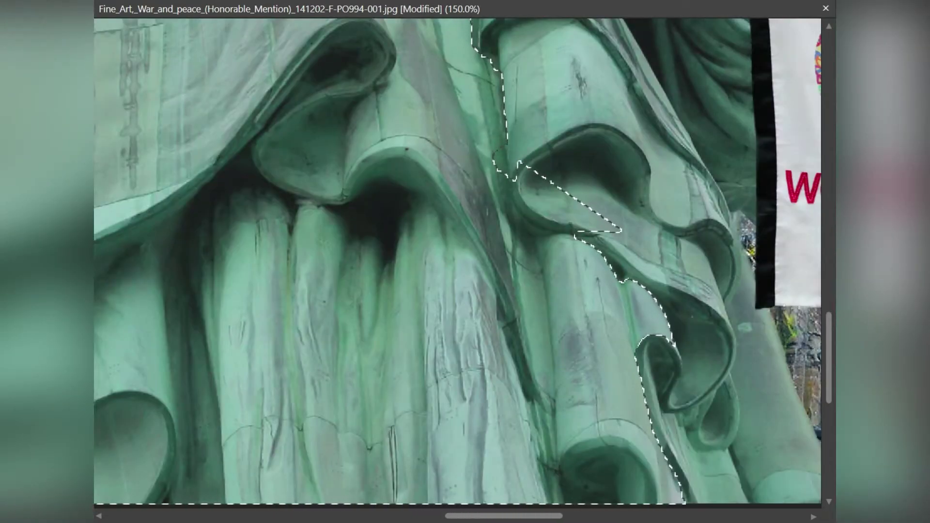
drag(600, 223, 527, 156)
scroll(457, 261, down, 2)
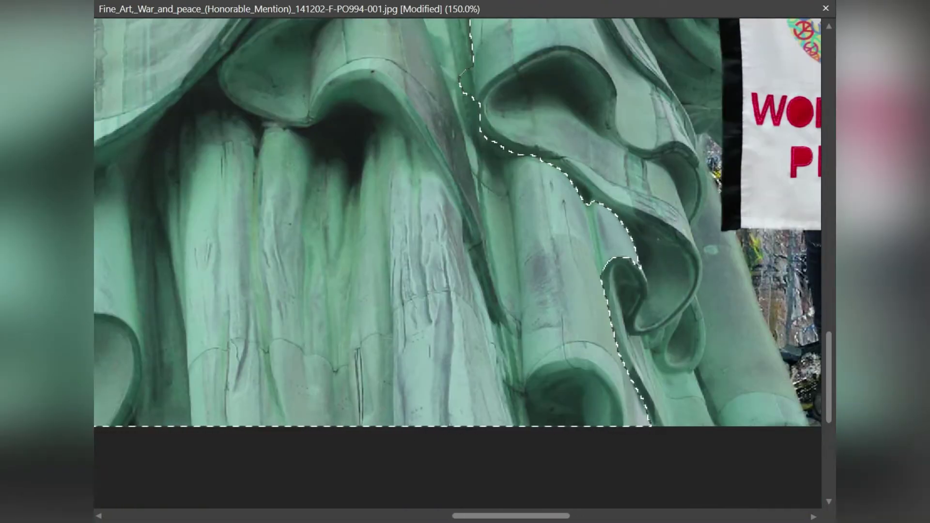
scroll(457, 261, up, 2)
scroll(457, 261, up, 2)
scroll(457, 262, up, 2)
scroll(457, 261, up, 2)
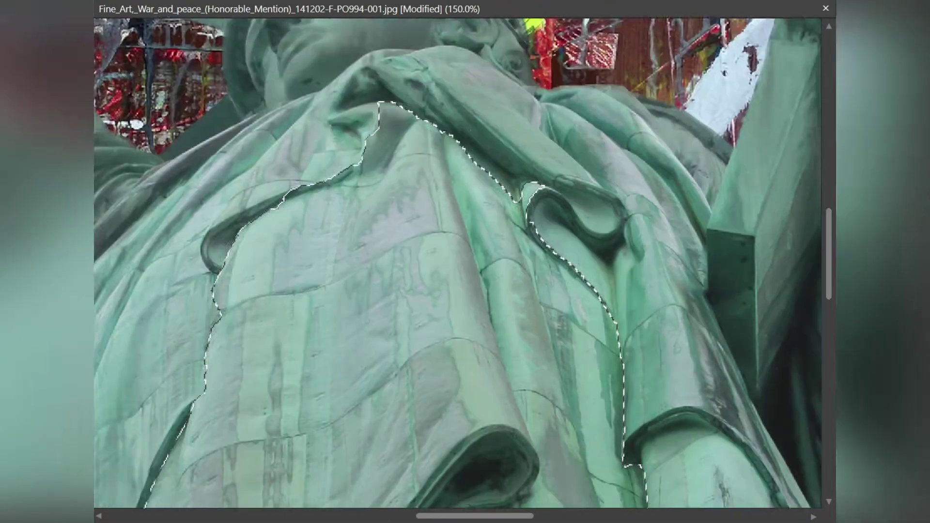
scroll(458, 261, up, 2)
scroll(457, 262, left, 2)
scroll(457, 262, up, 2)
scroll(457, 261, right, 2)
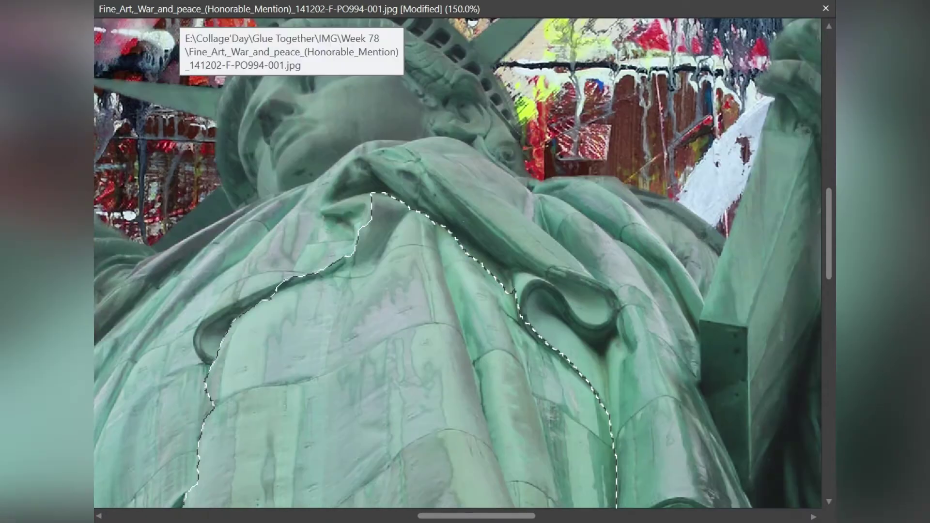
scroll(488, 204, left, 3)
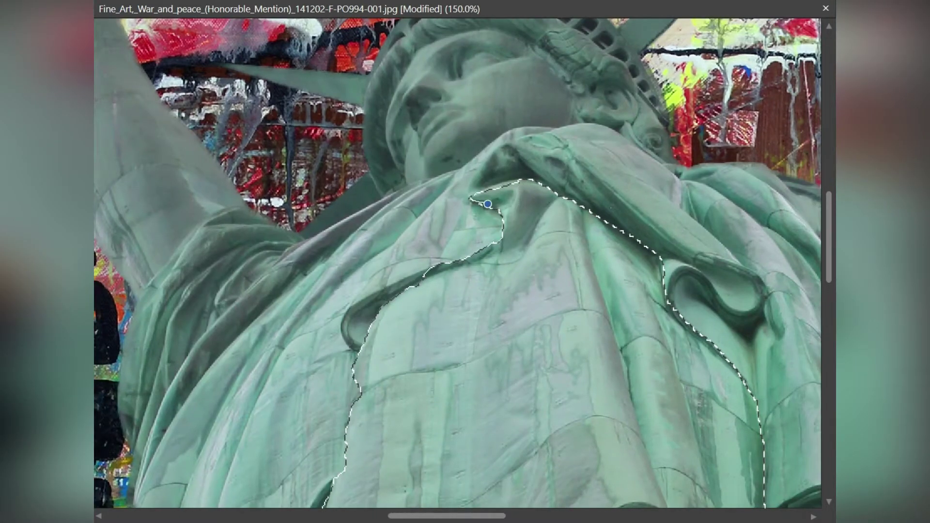
scroll(488, 203, up, 2)
Extend the outline along the robe fold and close it into a finished selection.
mouse_move(614, 253)
mouse_down()
mouse_move(551, 274)
mouse_move(438, 169)
mouse_move(348, 214)
mouse_up()
scroll(551, 274, down, 3)
scroll(348, 214, down, 3)
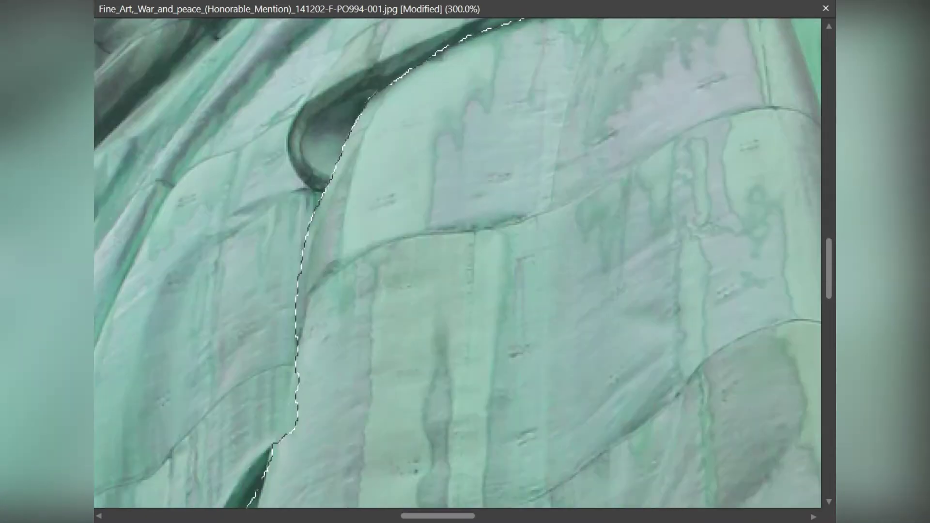
scroll(355, 204, down, 3)
double_click(355, 204)
scroll(355, 204, up, 2)
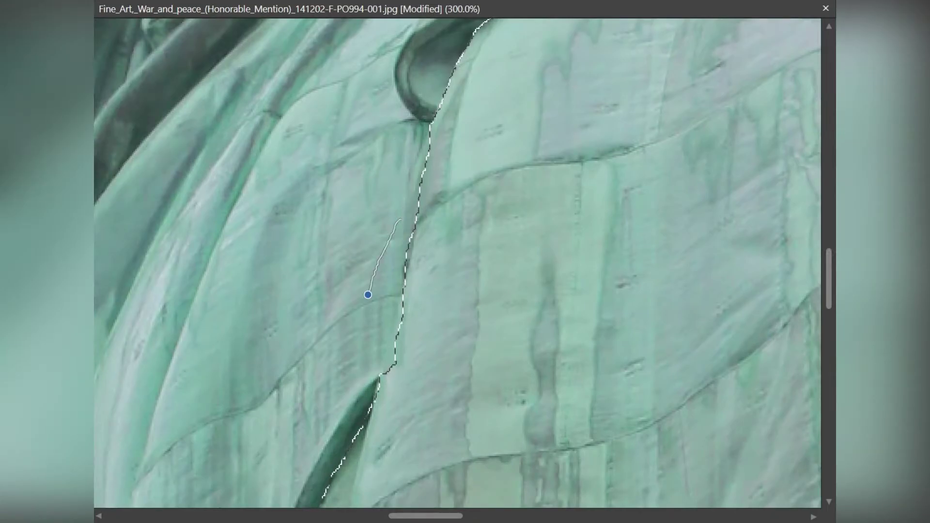
scroll(367, 295, down, 2)
scroll(367, 294, down, 3)
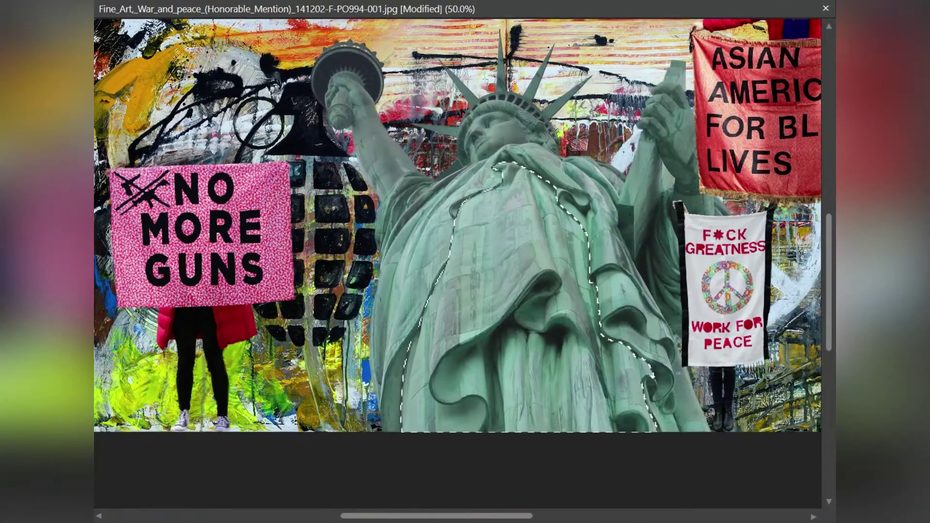
Paste the crowd photo inside the robe selection and nudge it into place.
key(ctrl+v)
key(ctrl+alt+v)
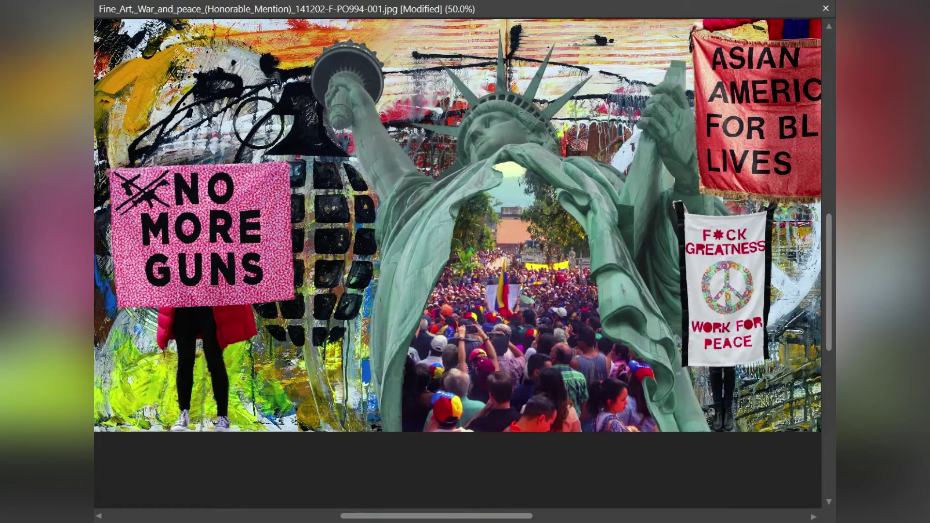
key(ctrl+t)
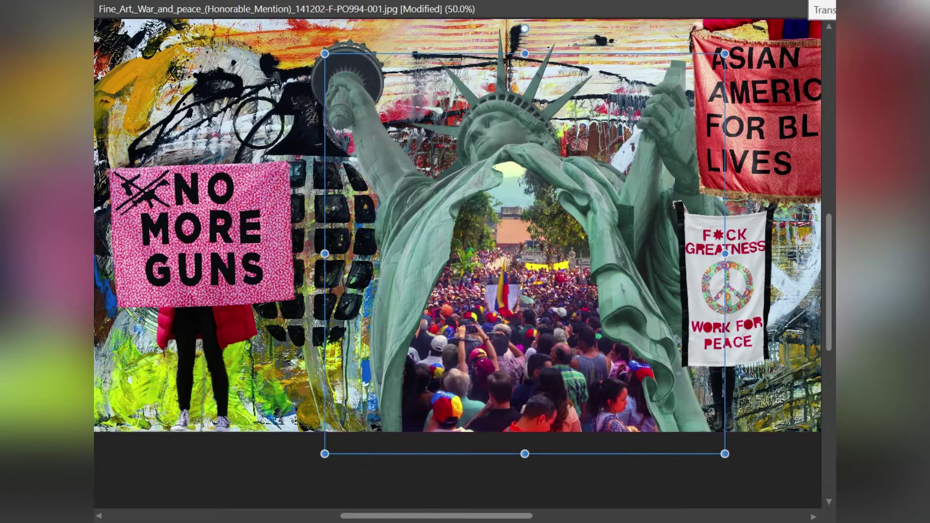
mouse_move(523, 252)
mouse_down()
mouse_move(552, 232)
mouse_move(524, 253)
mouse_up()
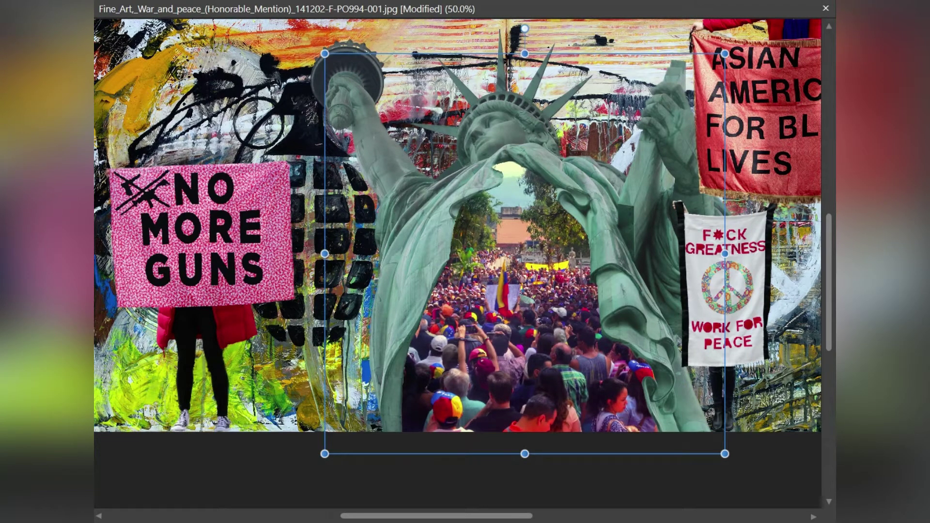
Set the crowd layer to 50% opacity so it blends with the drape.
key(5)
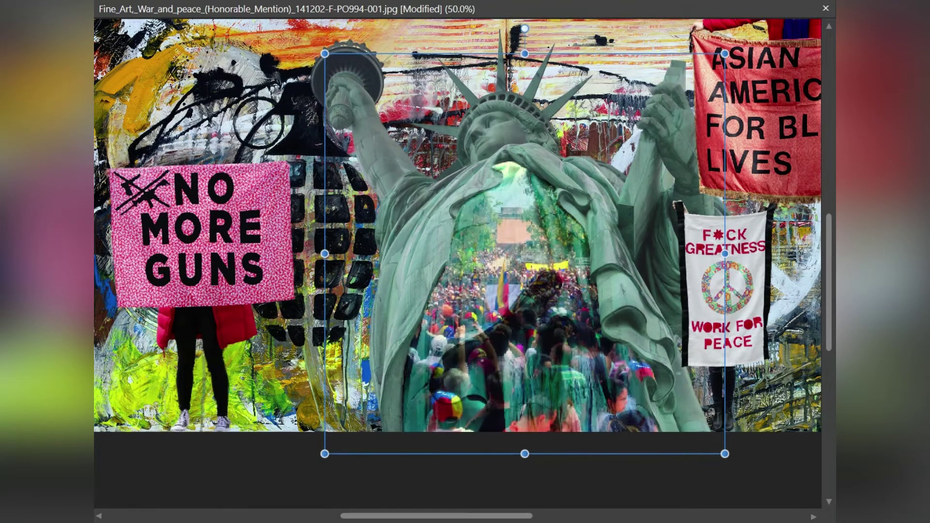
key(0)
key(5)
key(0)
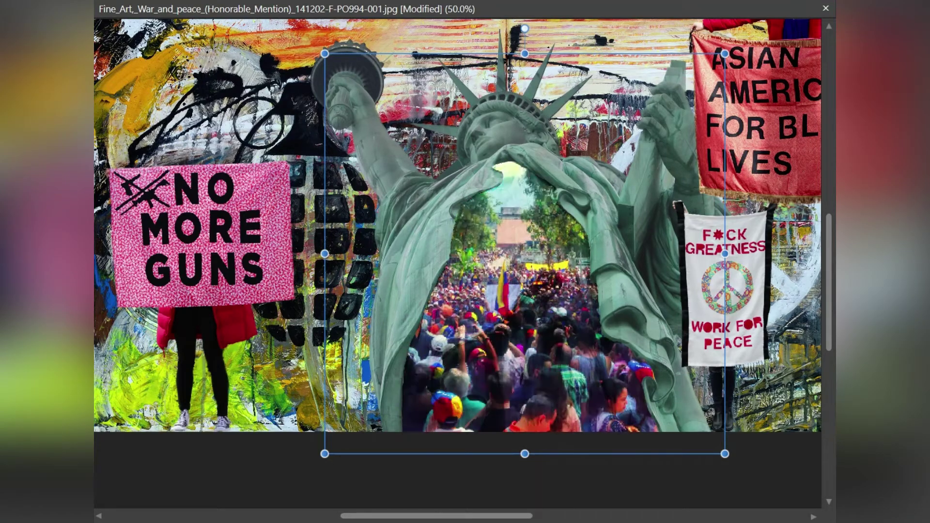
key(5)
key(ctrl+plus)
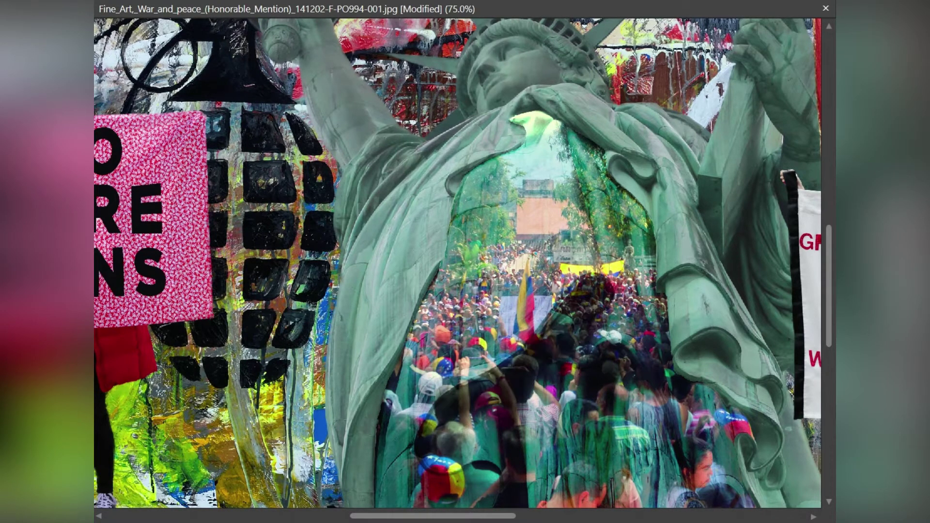
key(0)
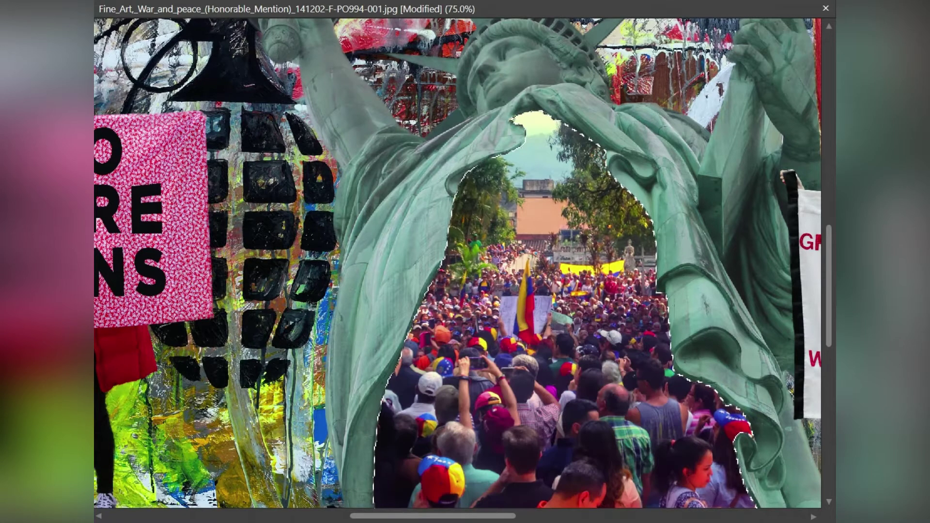
key(5)
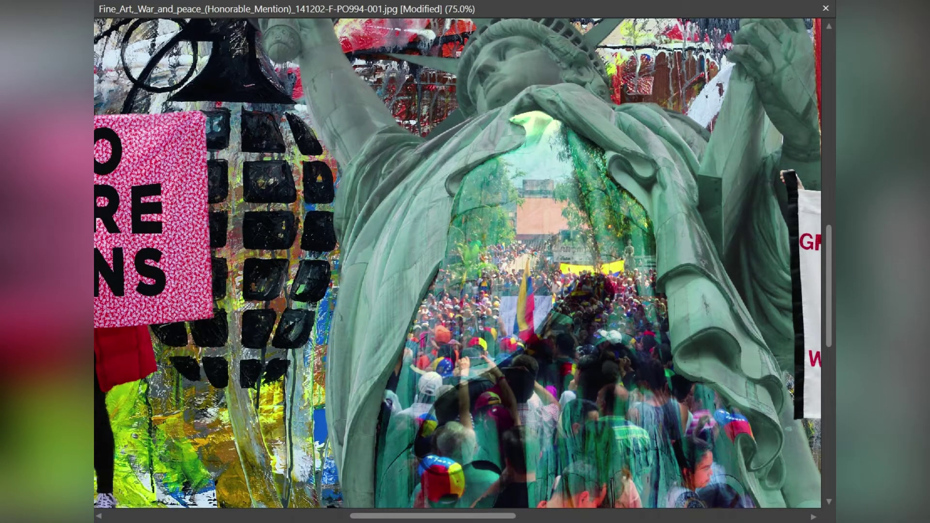
key(ctrl+plus)
key(ctrl+plus)
scroll(457, 263, down, 5)
scroll(457, 263, right, 3)
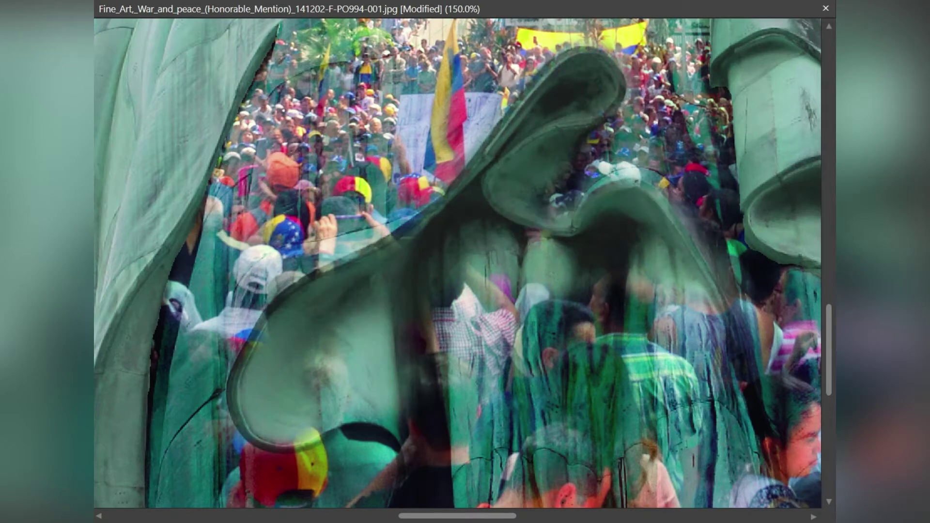
scroll(457, 263, down, 2)
scroll(457, 263, right, 3)
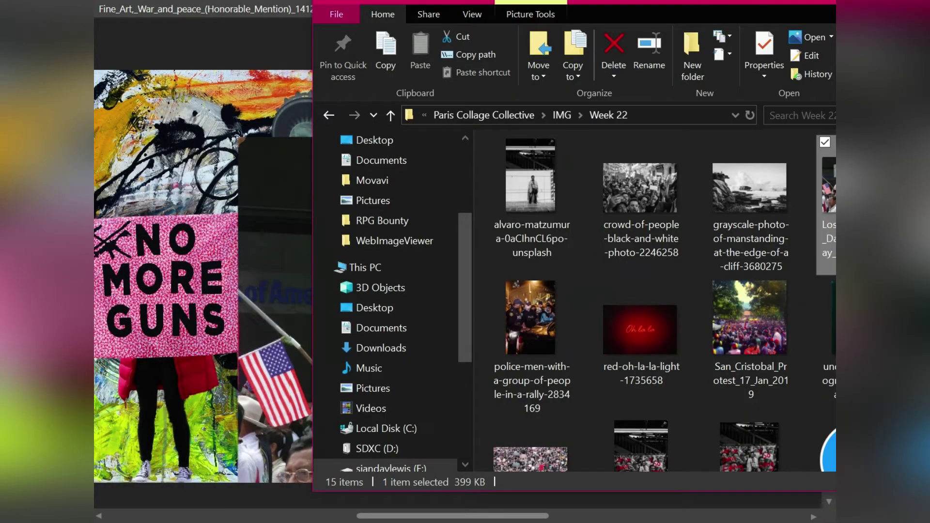
drag(828, 194, 271, 383)
key(ctrl+z)
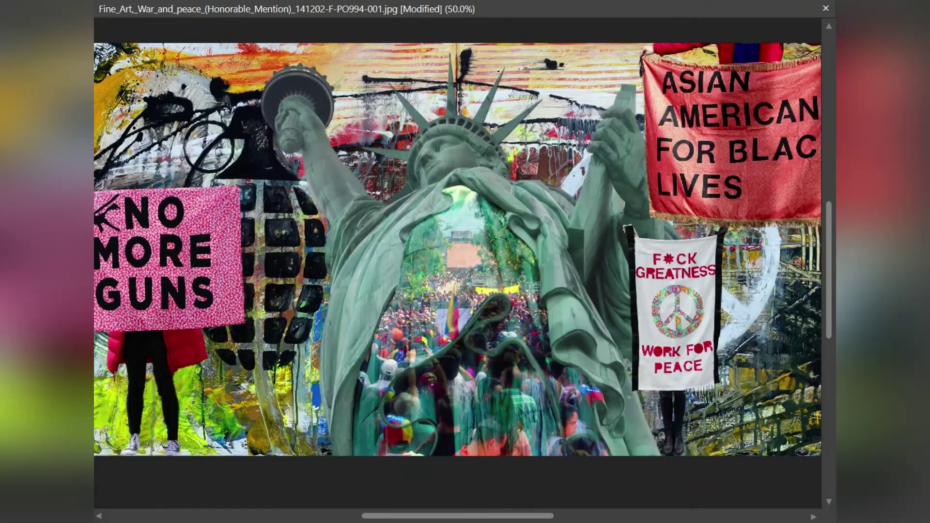
Move the WORK FOR PEACE banner toward the statue and the red banner onto her chest.
mouse_move(688, 339)
mouse_down()
mouse_move(339, 297)
mouse_move(618, 312)
mouse_up()
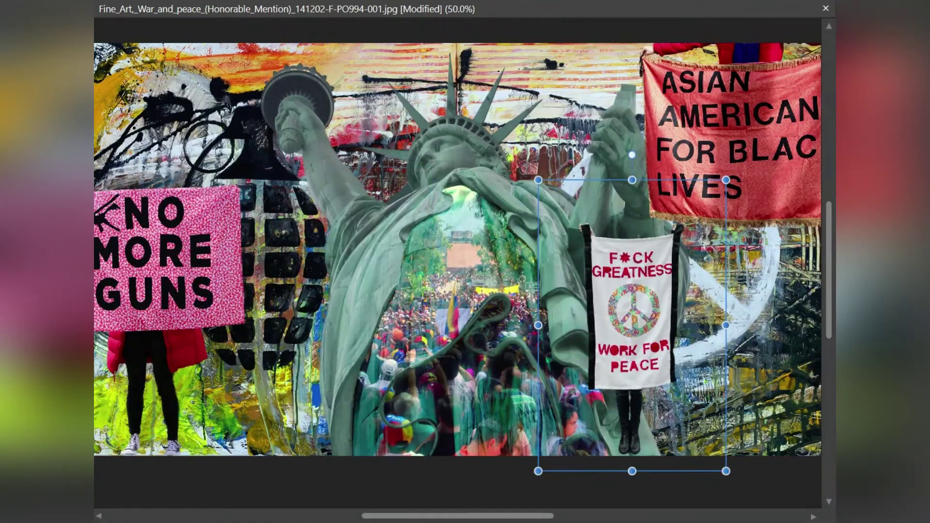
drag(731, 146, 402, 276)
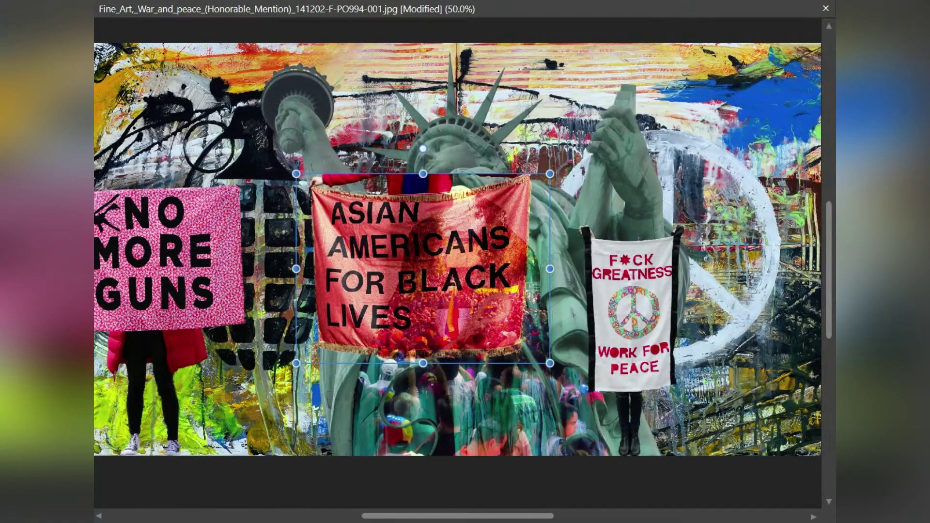
scroll(457, 259, up, 1)
drag(457, 259, 457, 220)
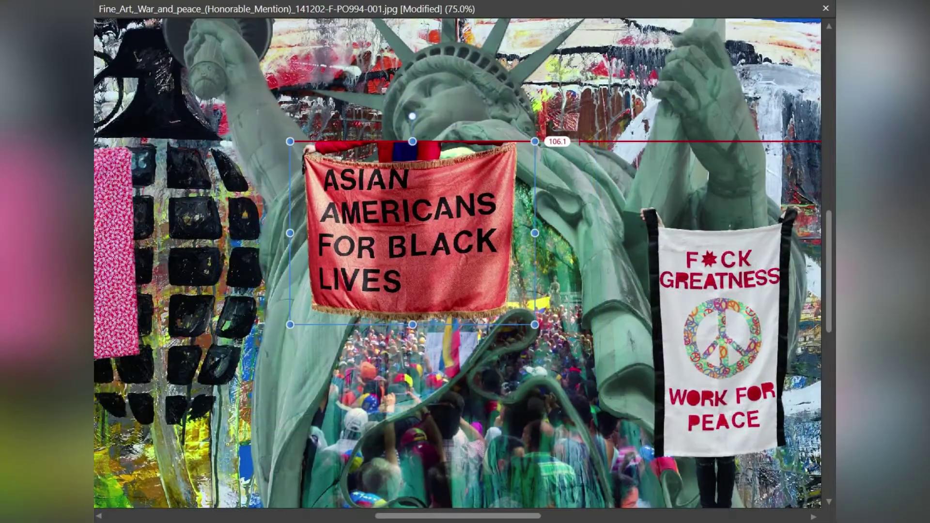
Shrink the ASIAN AMERICANS banner and place it beside the statue's raised arm.
scroll(411, 145, up, 1)
scroll(412, 145, up, 1)
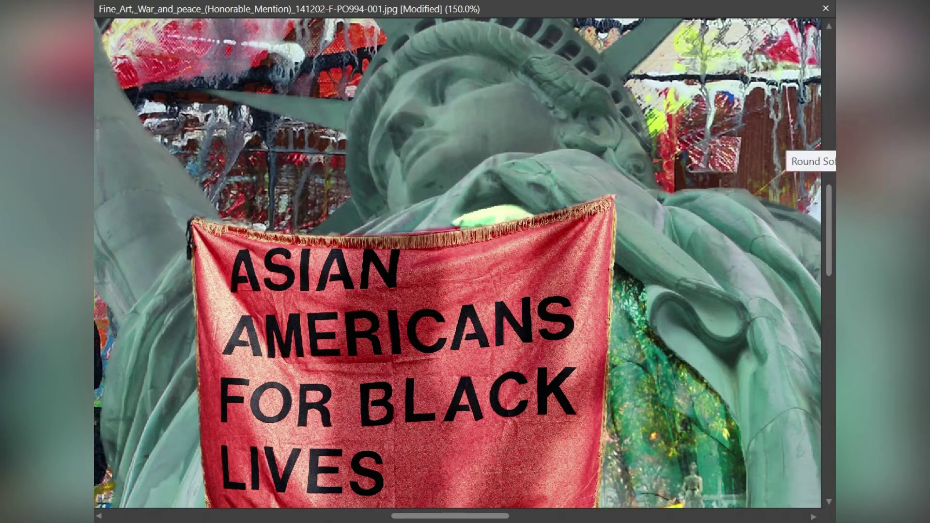
scroll(287, 262, up, 3)
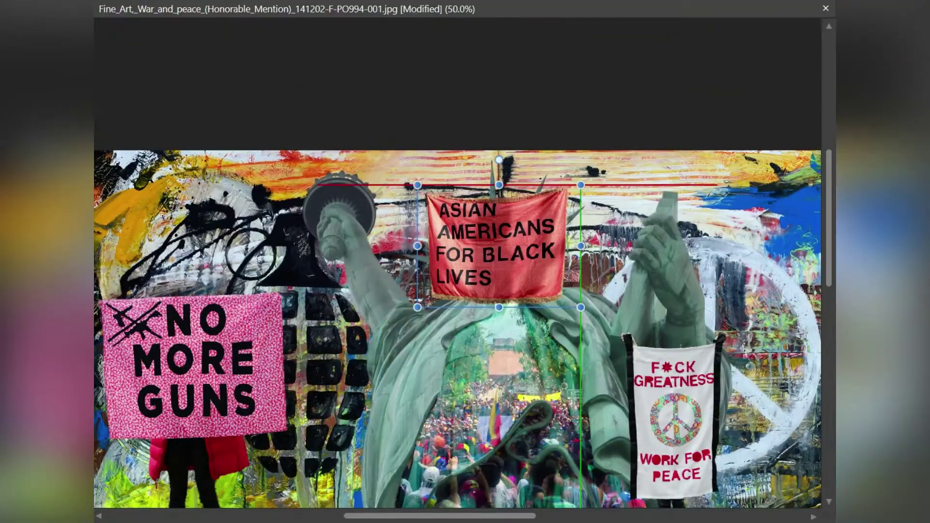
drag(565, 260, 519, 251)
drag(469, 226, 576, 329)
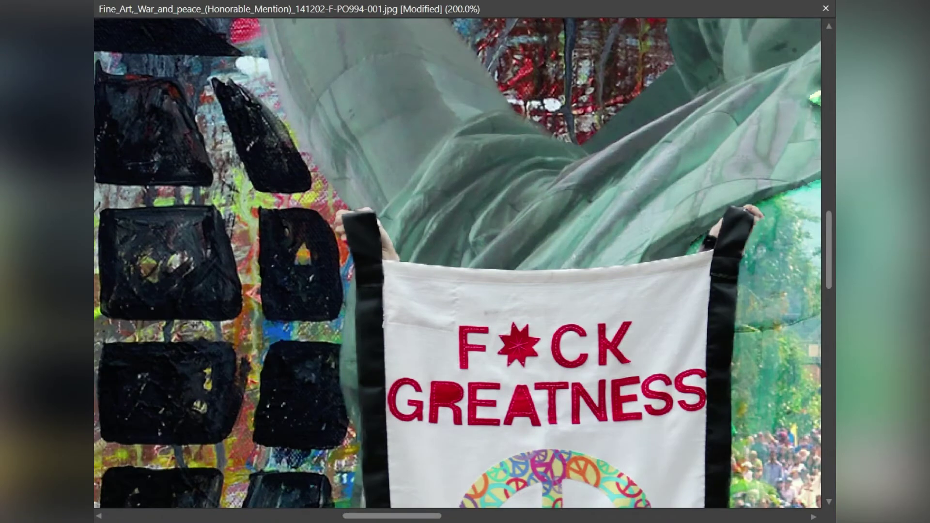
Scroll the view up over the collage.
scroll(390, 250, up, 4)
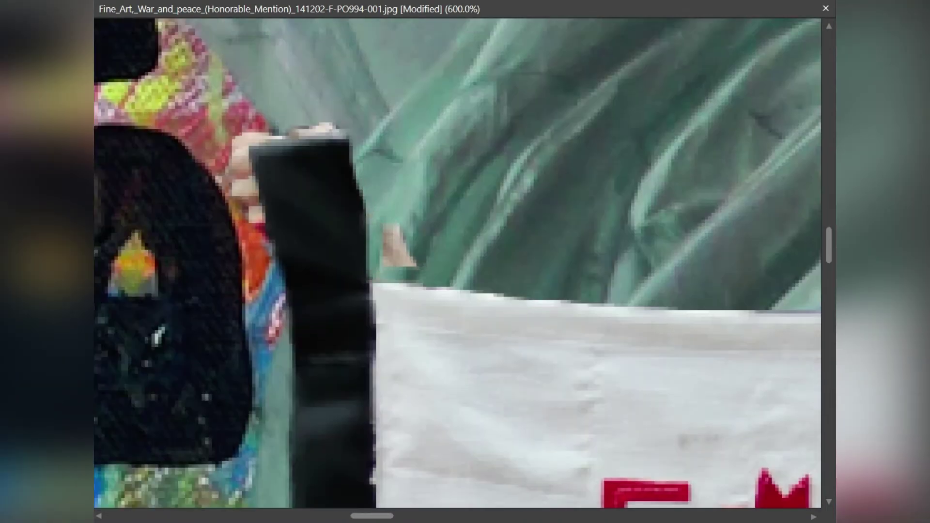